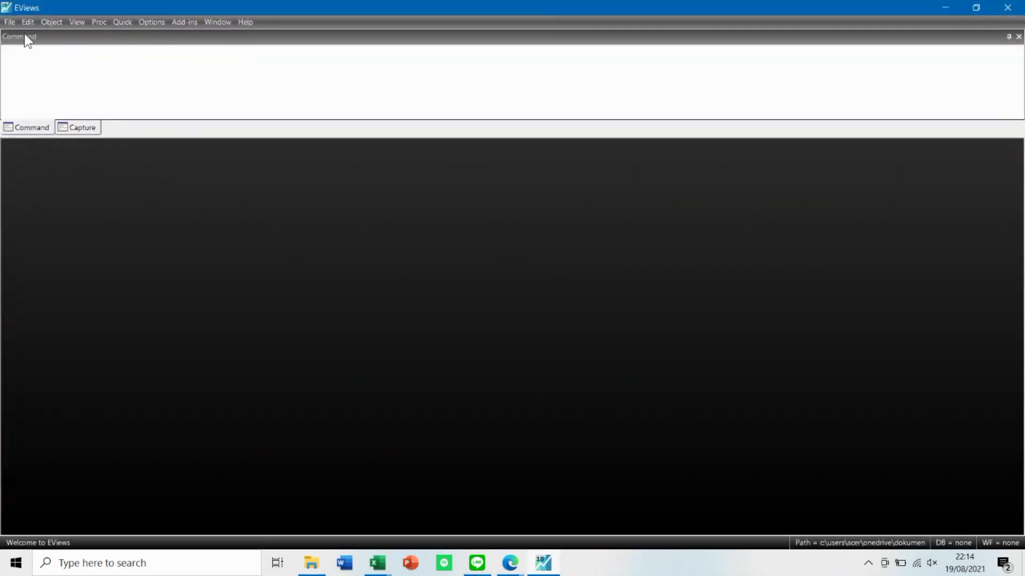
# Start a new workfile with the dated regular frequency structure and set its frequency to Monthly.
pyautogui.click(11, 22)
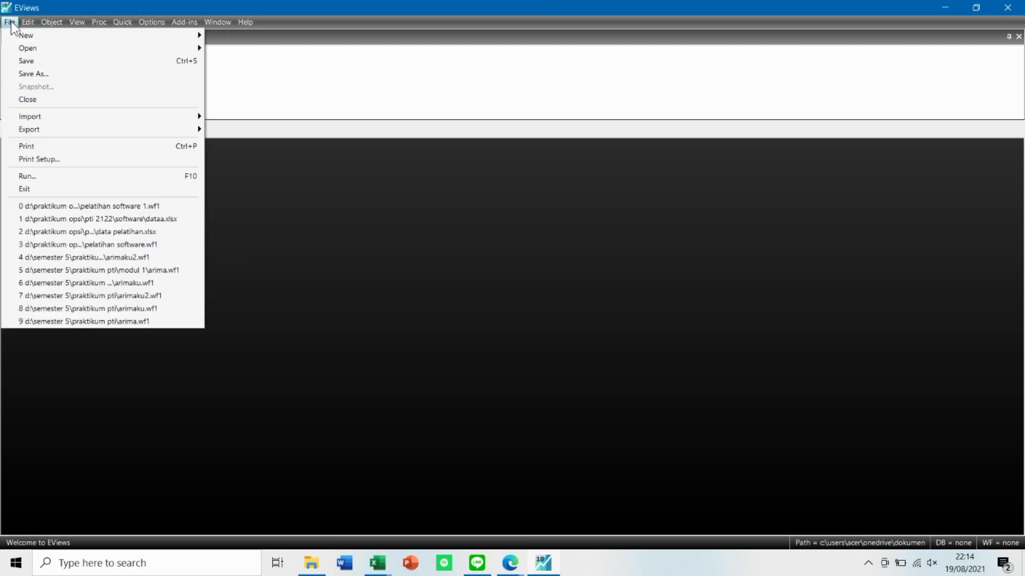
pyautogui.moveTo(152, 36)
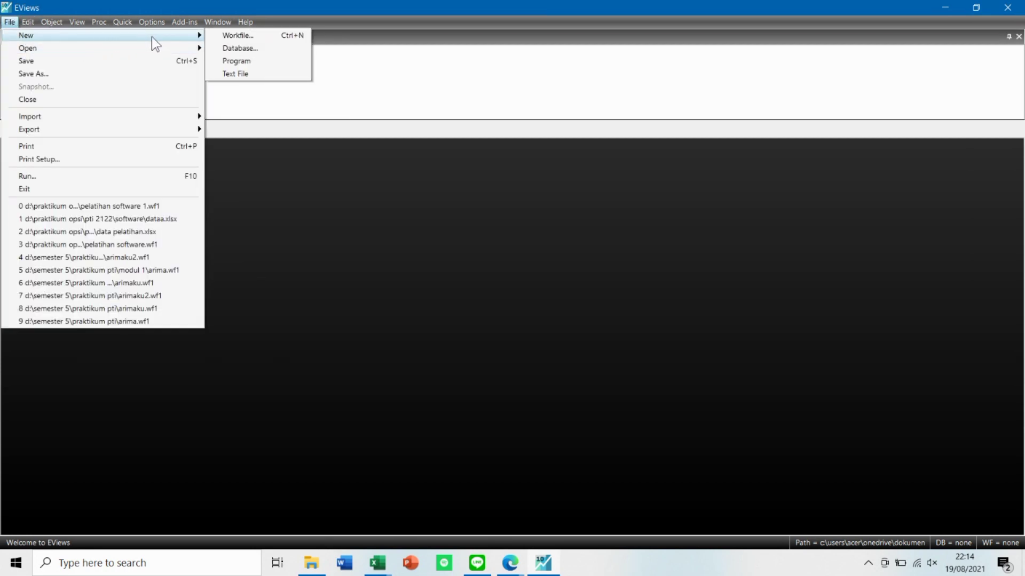
pyautogui.click(230, 37)
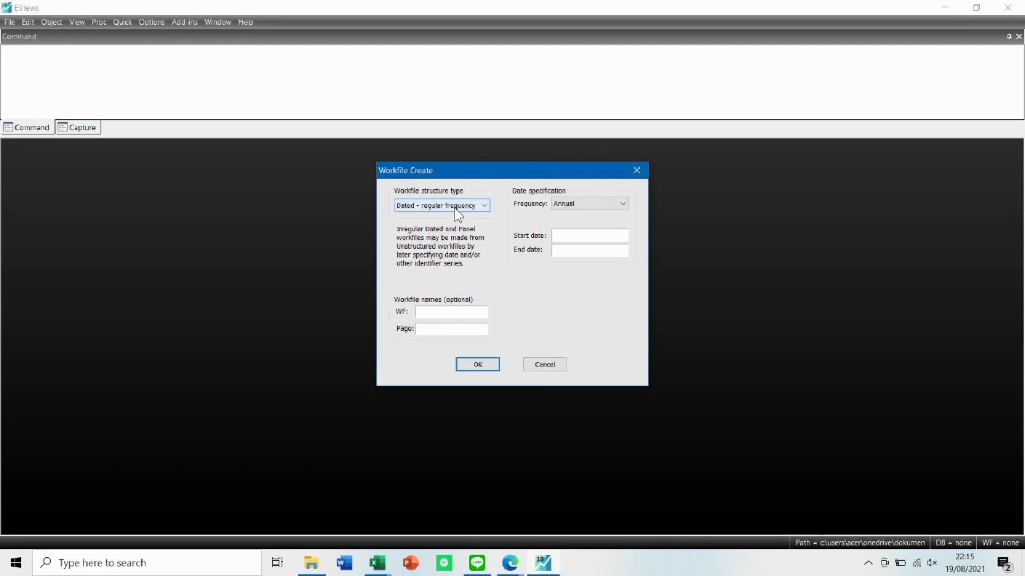
pyautogui.click(572, 201)
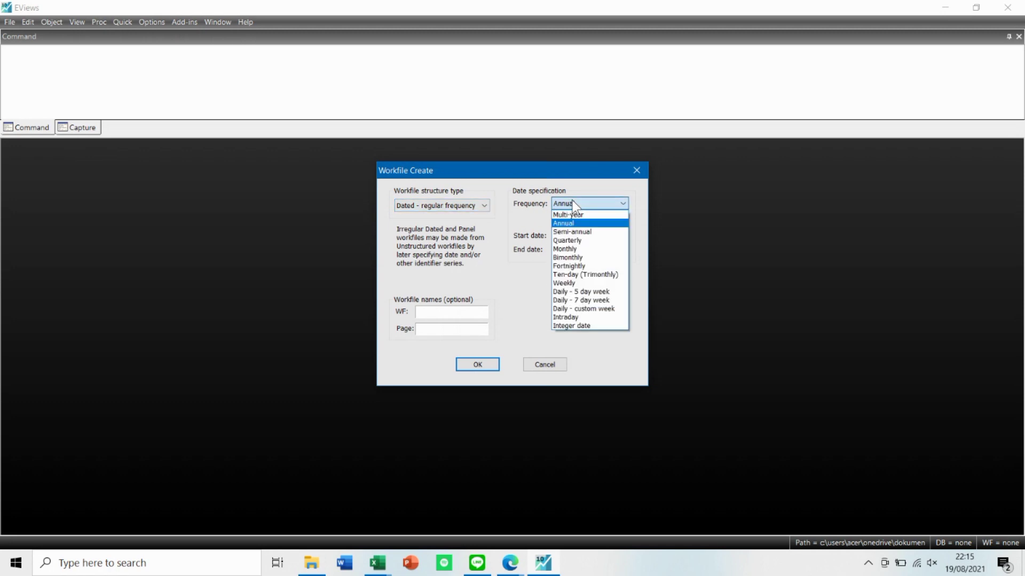
pyautogui.click(587, 249)
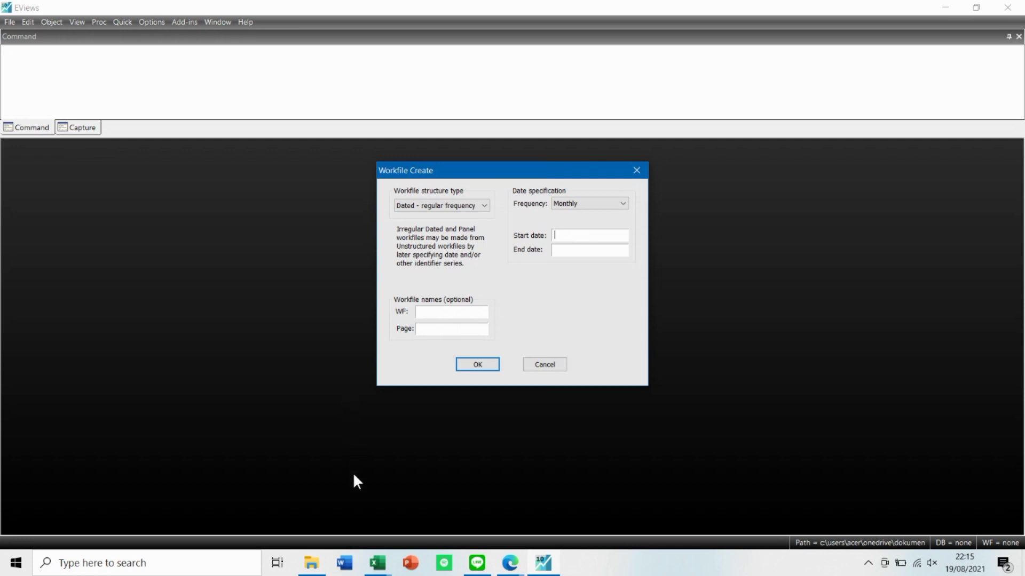
# Look up the data period in the Excel workbook data running coba 2 and set the workfile dates from Apr 2017 to Jun 2021.
pyautogui.click(383, 568)
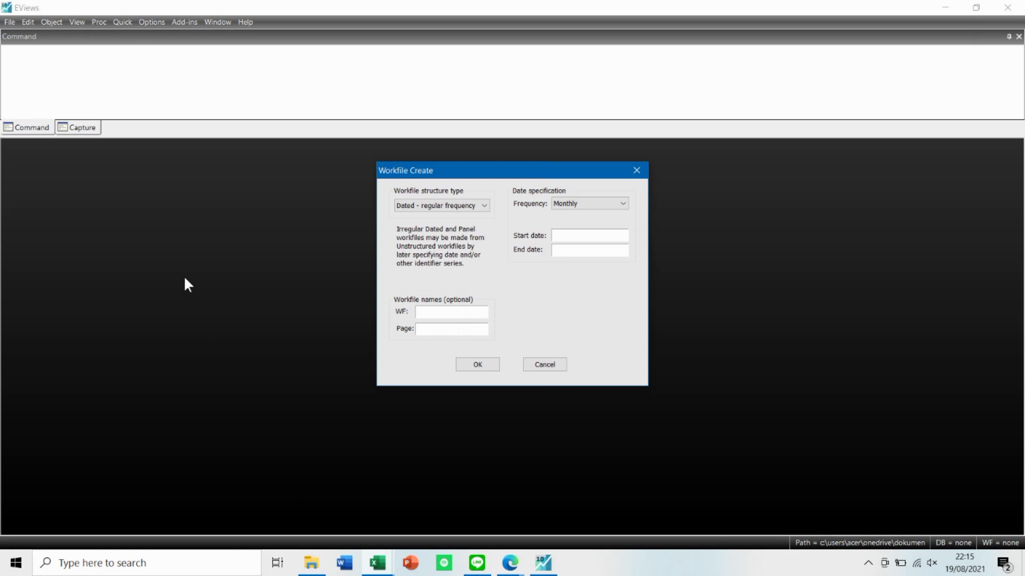
pyautogui.hotkey('alt', 'Tab')
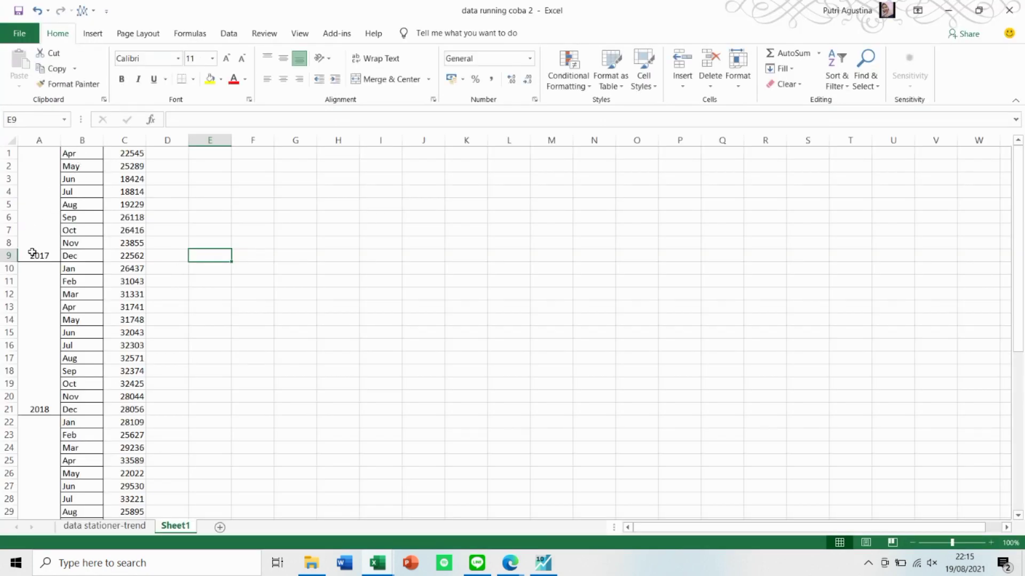
pyautogui.click(942, 11)
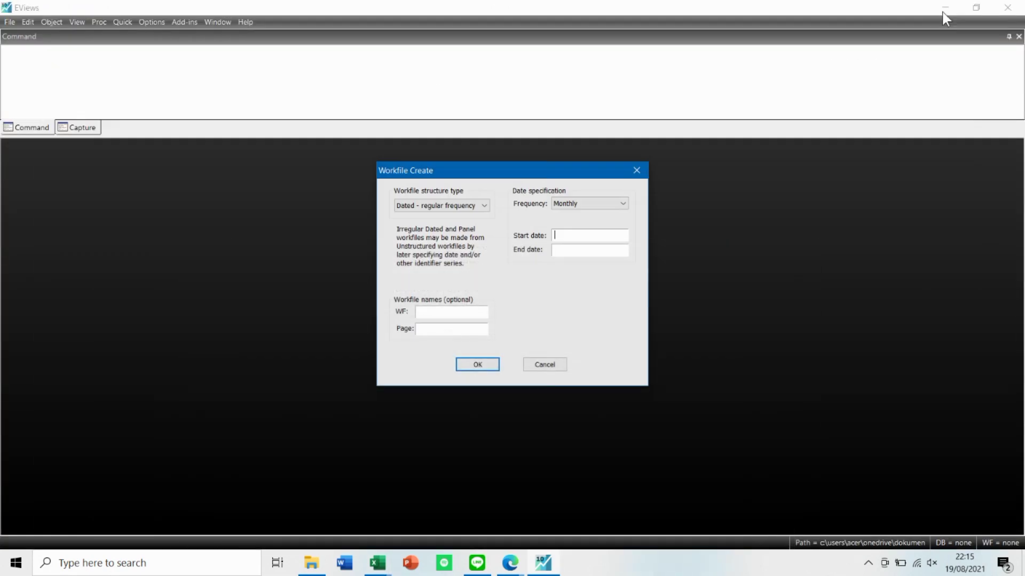
pyautogui.click(571, 251)
pyautogui.click(377, 564)
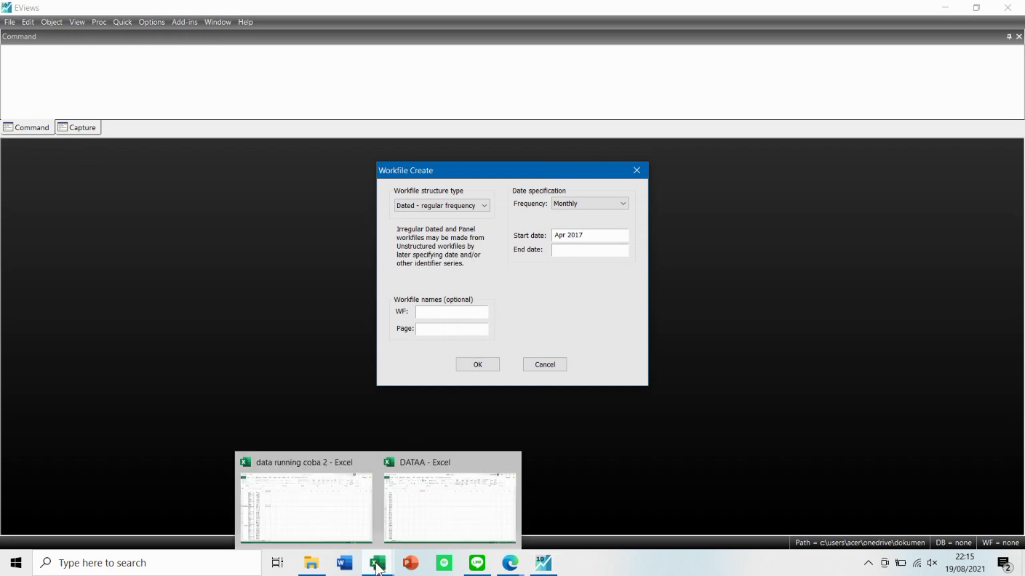
pyautogui.click(329, 499)
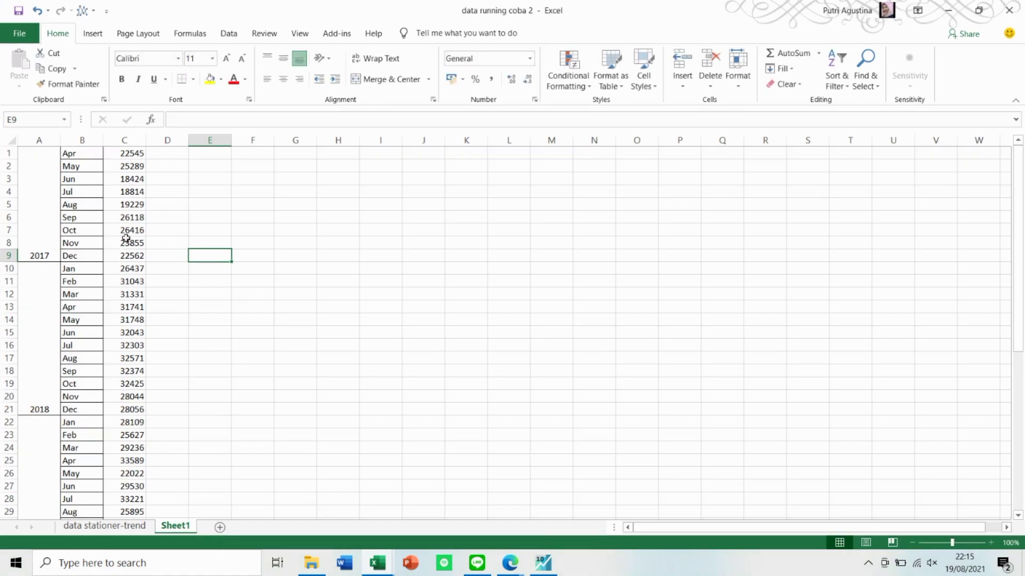
pyautogui.scroll(-11, 159, 388)
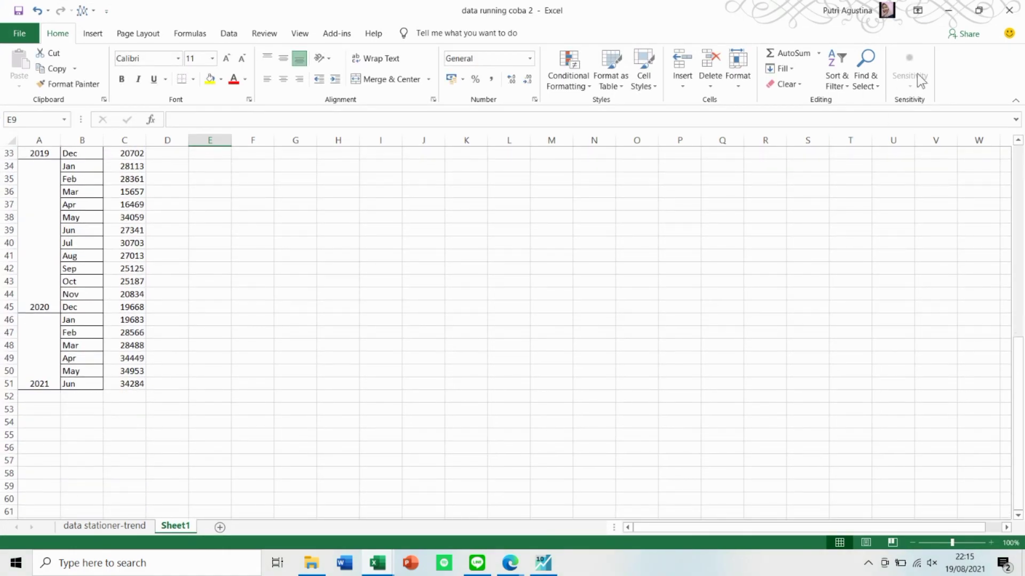
pyautogui.click(952, 8)
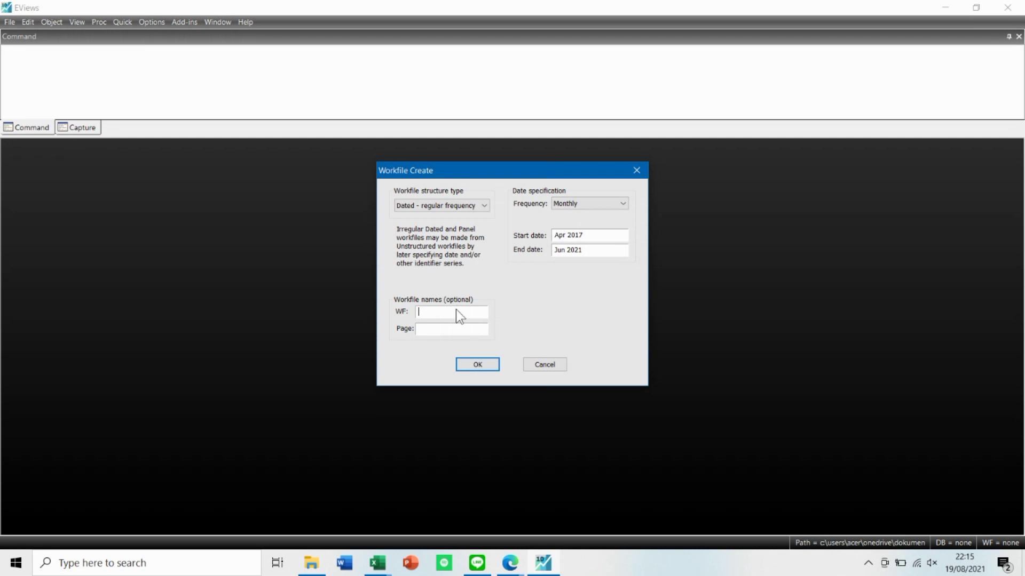
# Name the workfile pelatihan software and its page Tutorial, and create it.
pyautogui.write('Pelatihan Software')
pyautogui.click(477, 364)
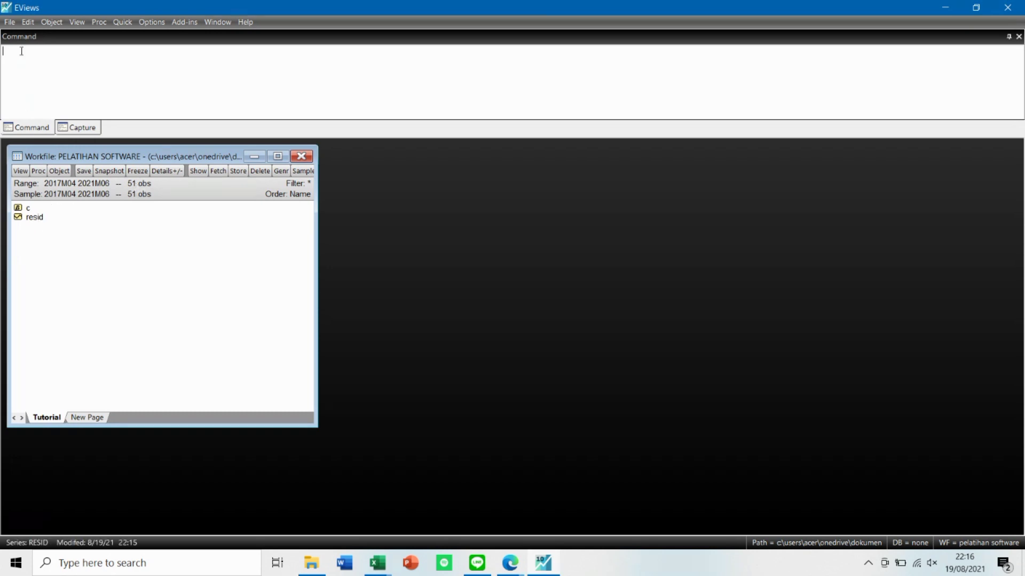
# Start saving the workfile under a new name and choose the 19-08 folder inside SOFTWARE as the location.
pyautogui.click(9, 22)
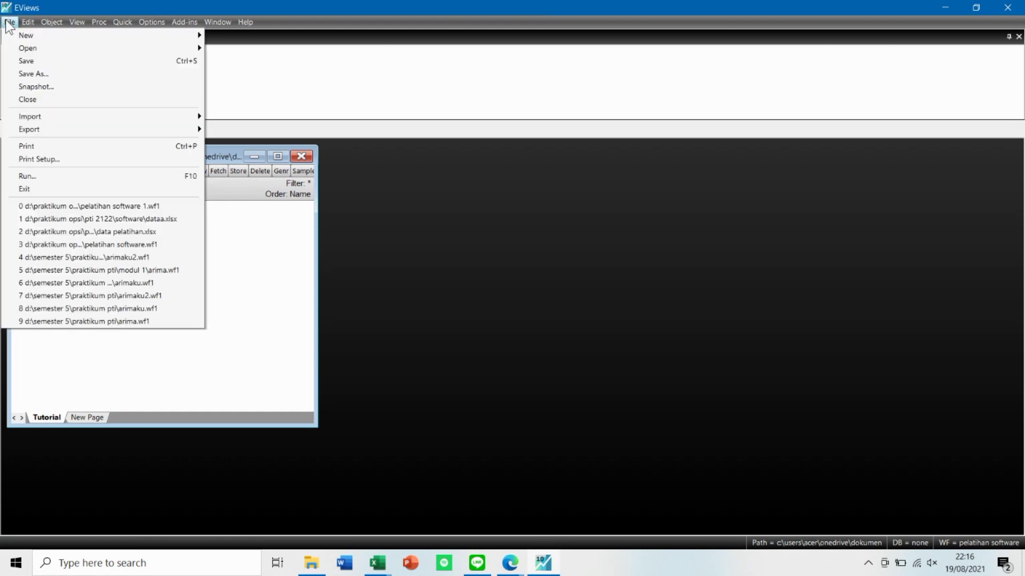
pyautogui.click(66, 73)
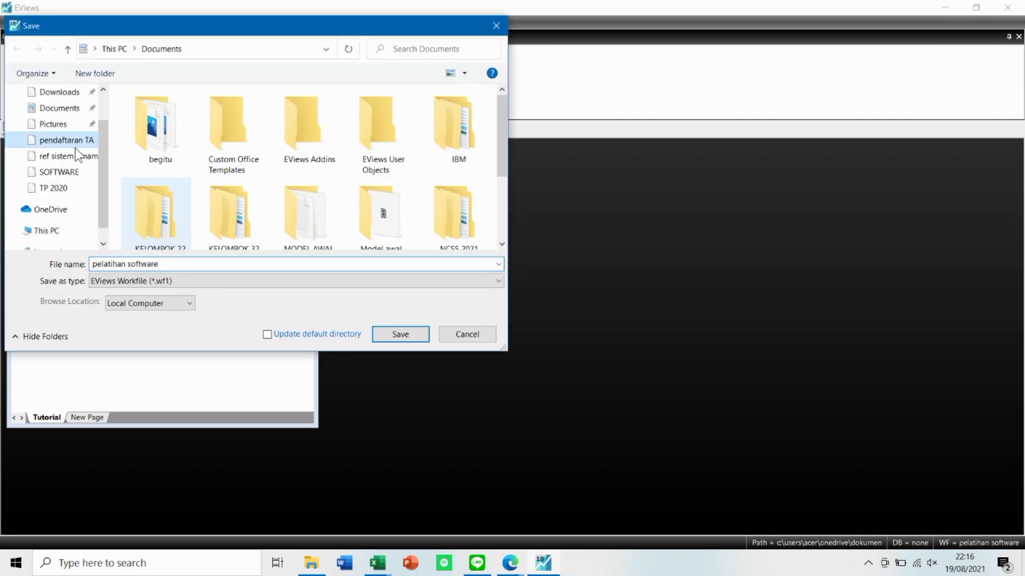
pyautogui.click(55, 172)
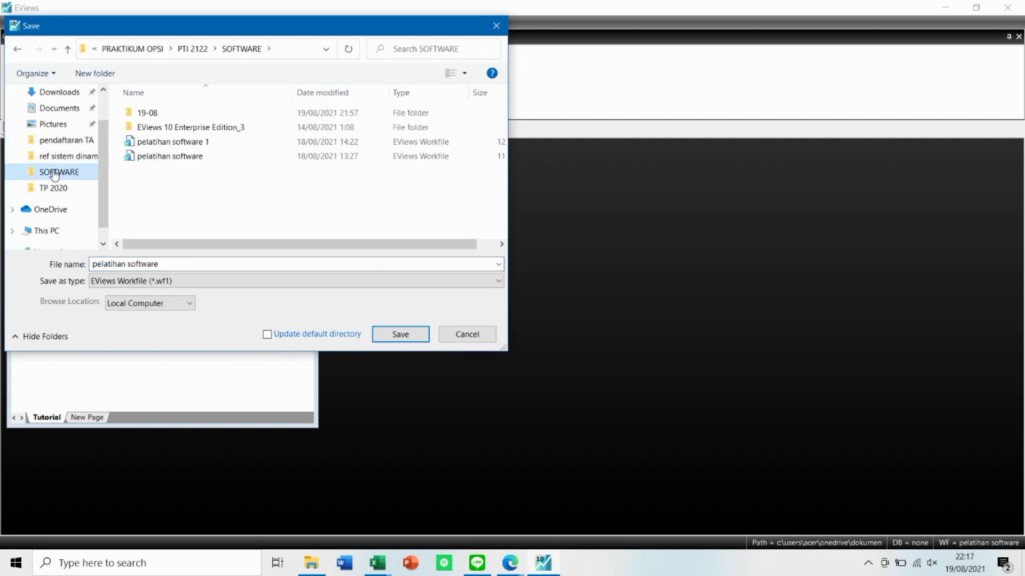
pyautogui.click(188, 113)
pyautogui.doubleClick(188, 113)
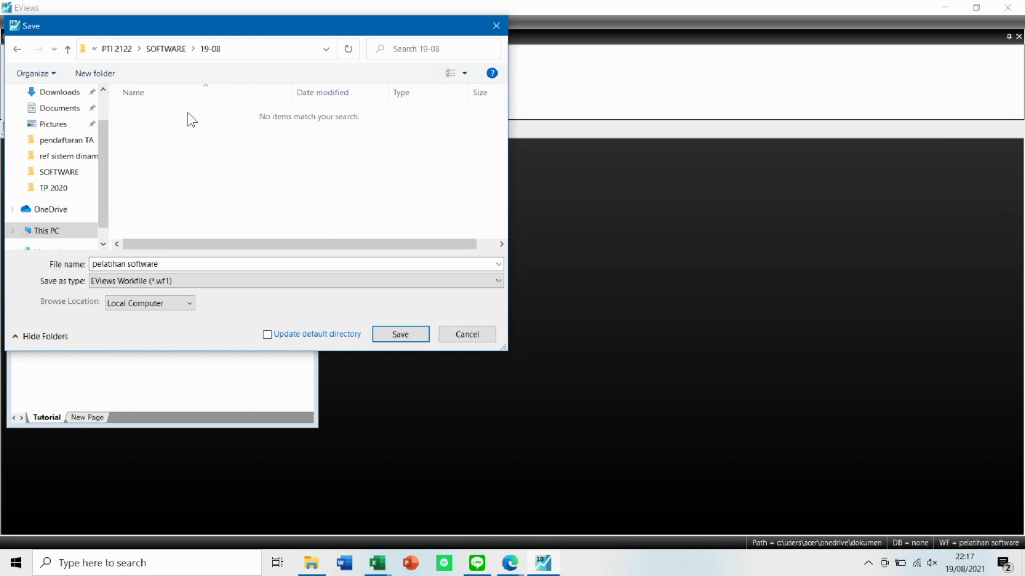
# Name the file Workfile eviews1 and save it as an EViews workfile with double precision series storage.
pyautogui.click(168, 263)
pyautogui.click(168, 263)
pyautogui.write('ev')
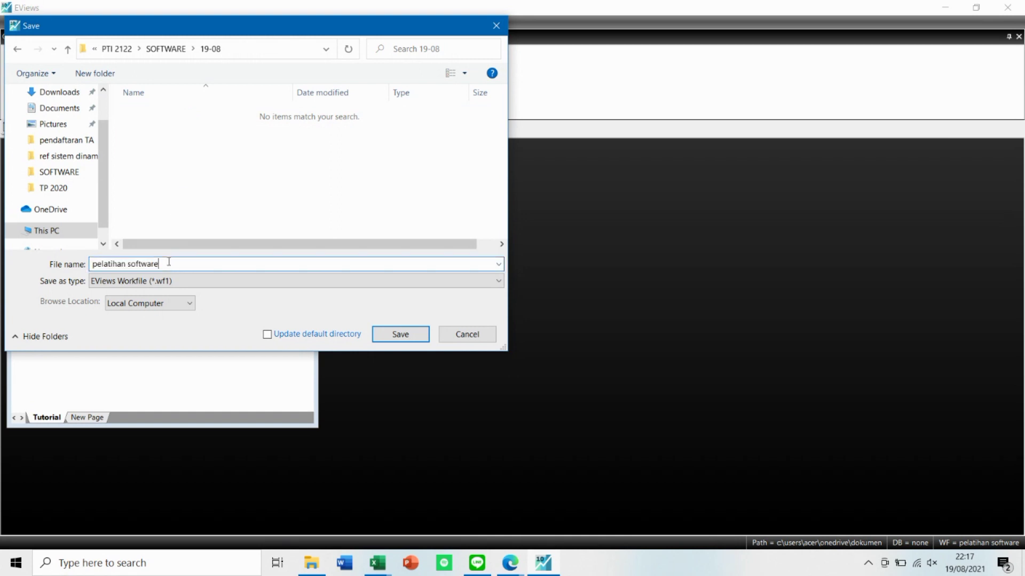
pyautogui.press('BackSpace')
pyautogui.press('BackSpace')
pyautogui.press('BackSpace')
pyautogui.press('BackSpace')
pyautogui.press('BackSpace')
pyautogui.press('BackSpace')
pyautogui.press('BackSpace')
pyautogui.press('BackSpace')
pyautogui.press('BackSpace')
pyautogui.press('BackSpace')
pyautogui.press('BackSpace')
pyautogui.press('BackSpace')
pyautogui.press('BackSpace')
pyautogui.press('BackSpace')
pyautogui.press('BackSpace')
pyautogui.press('BackSpace')
pyautogui.press('BackSpace')
pyautogui.press('BackSpace')
pyautogui.press('BackSpace')
pyautogui.press('BackSpace')
pyautogui.write('Workfile eviews1')
pyautogui.click(387, 337)
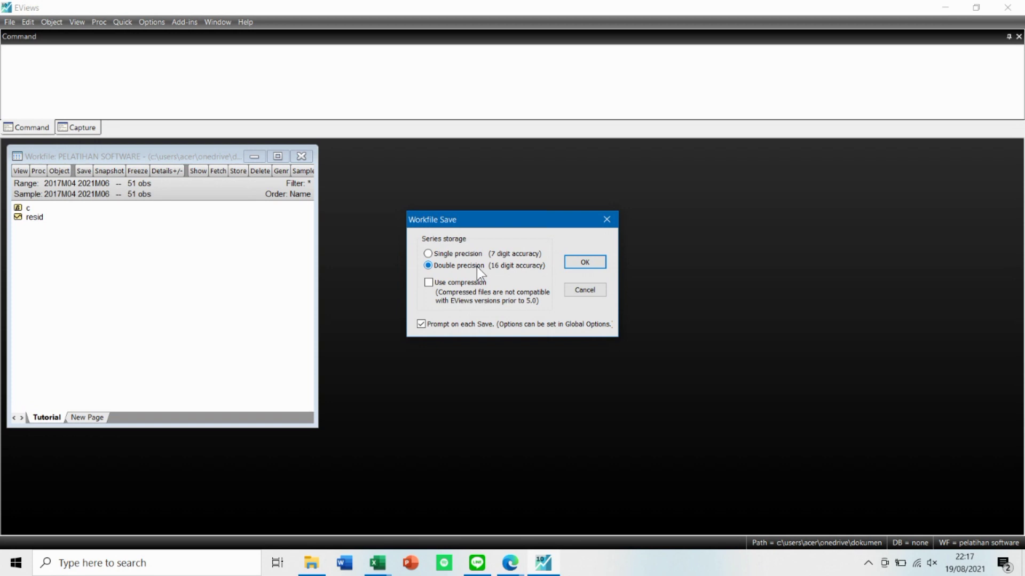
pyautogui.click(591, 260)
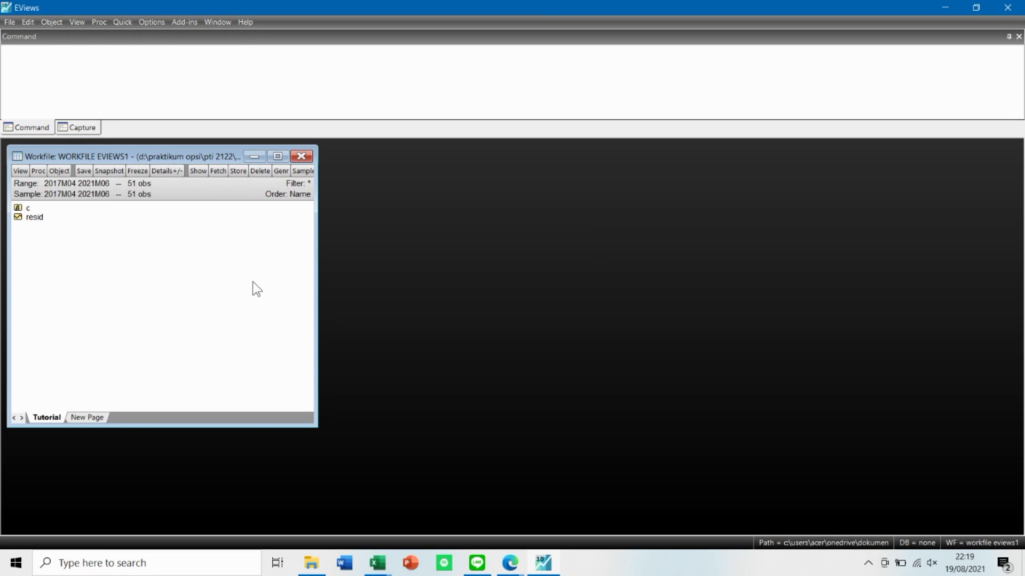
# Create a new Series object named demand in the workfile.
pyautogui.rightClick(129, 289)
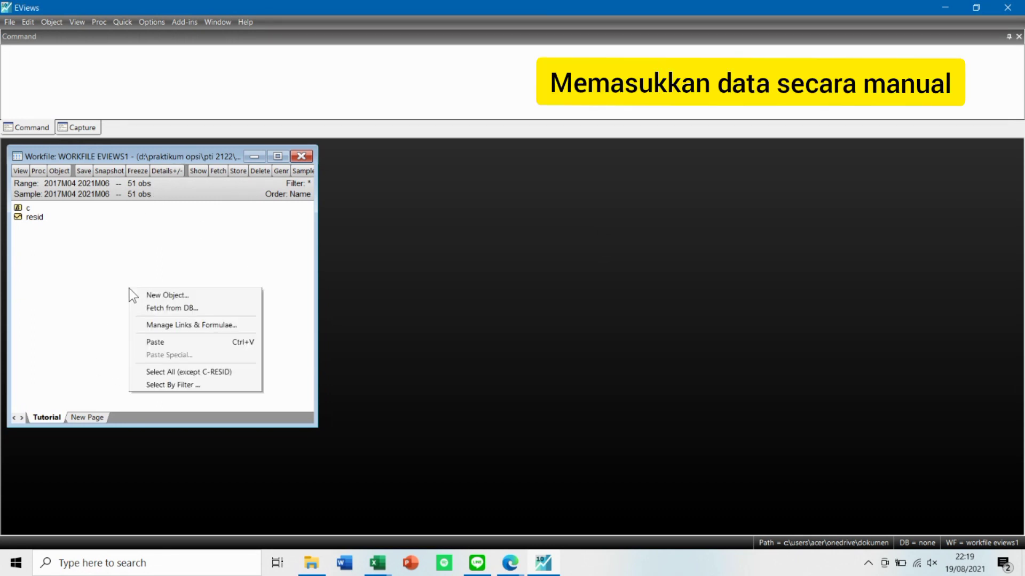
pyautogui.click(157, 296)
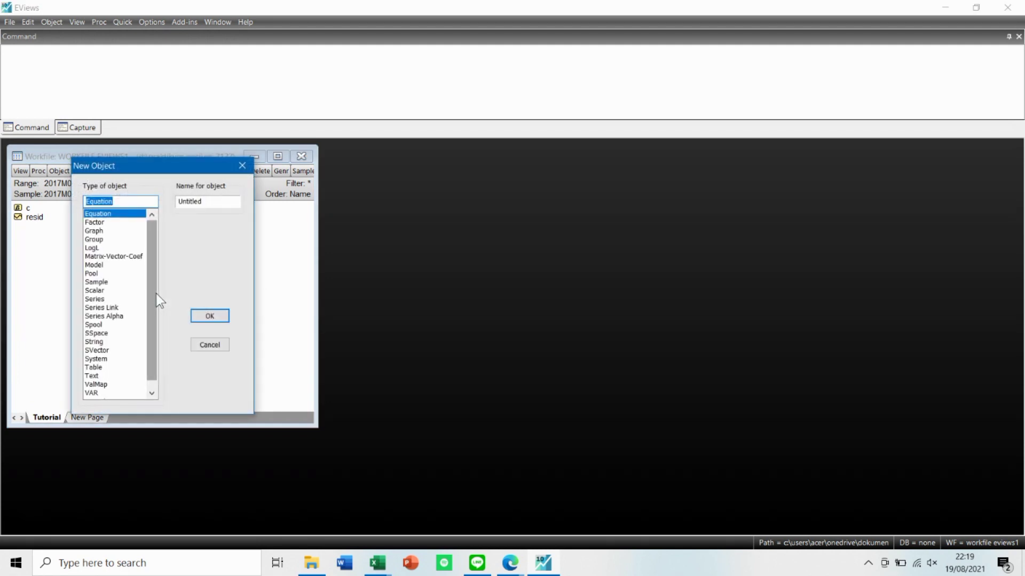
pyautogui.click(98, 299)
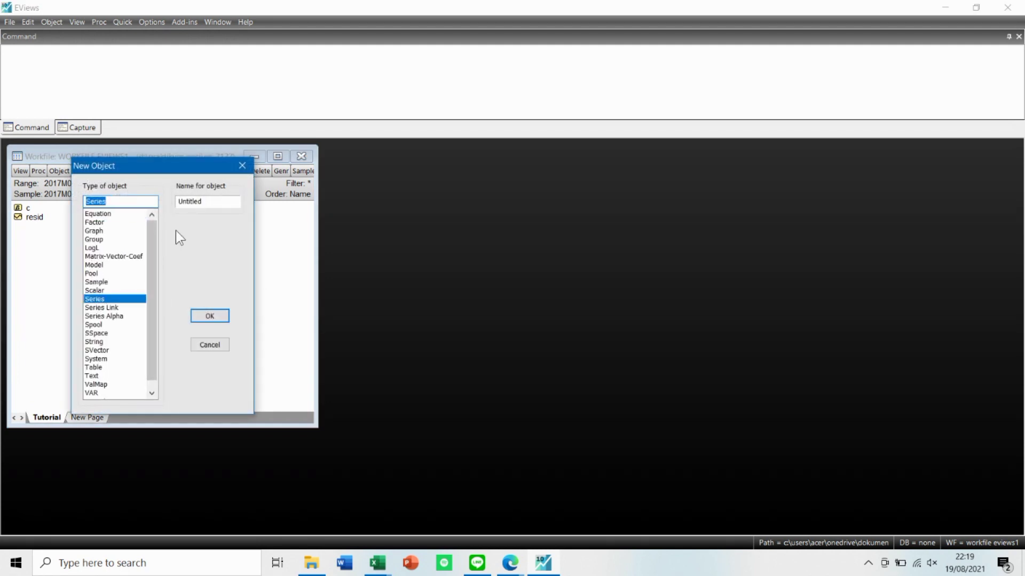
pyautogui.click(211, 200)
pyautogui.moveTo(212, 200); pyautogui.dragTo(174, 202)
pyautogui.write('demand')
pyautogui.click(211, 318)
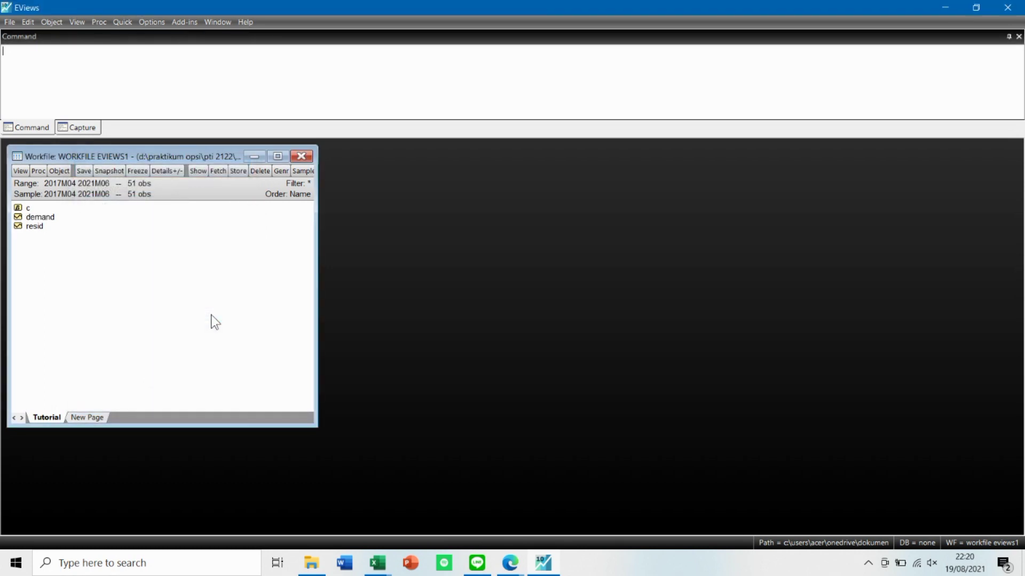
# Open the demand series, move its window clear of the workfile's object list, and enable editing of its values.
pyautogui.rightClick(36, 218)
pyautogui.click(62, 222)
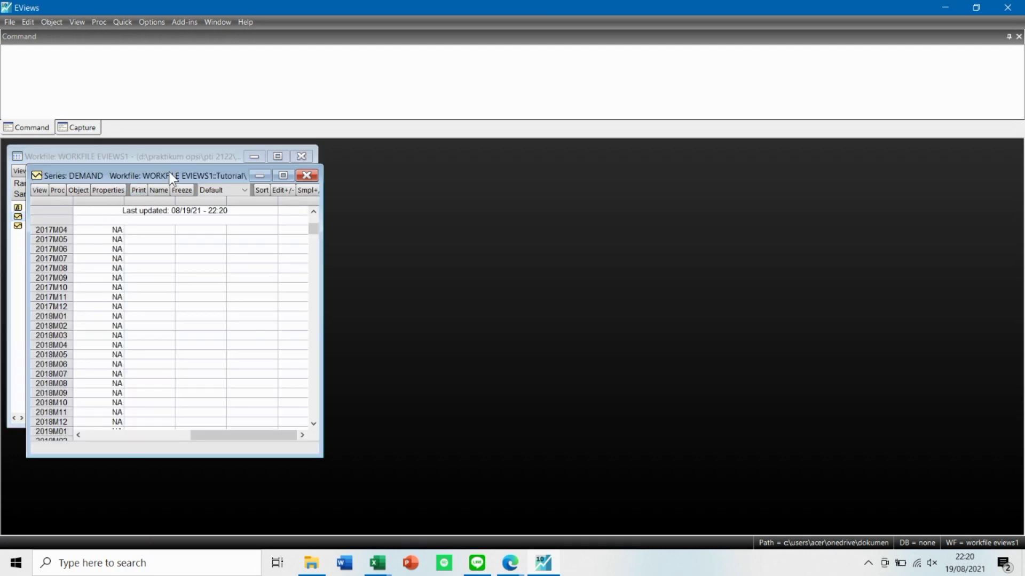
pyautogui.moveTo(169, 175); pyautogui.dragTo(281, 169)
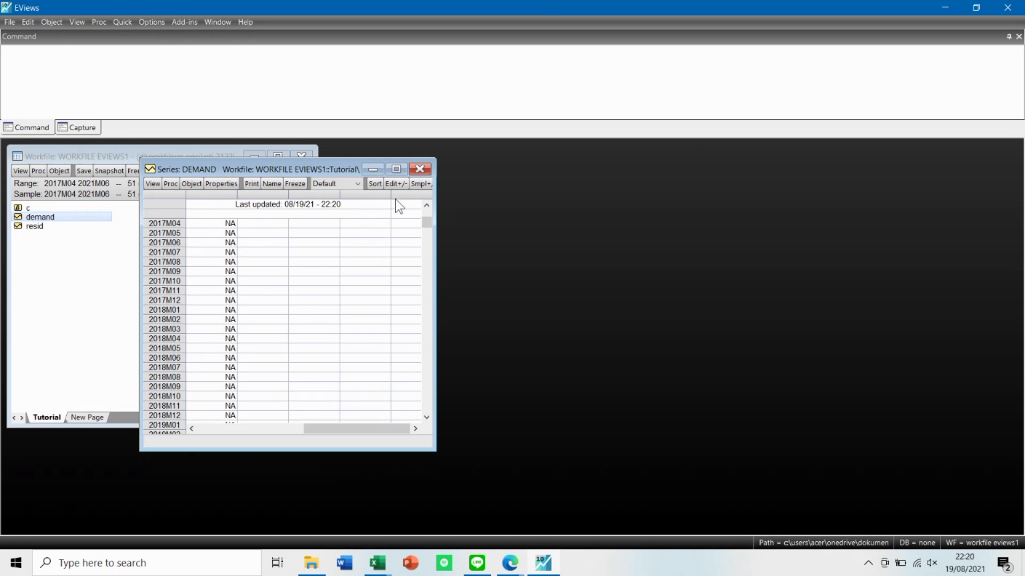
pyautogui.click(396, 184)
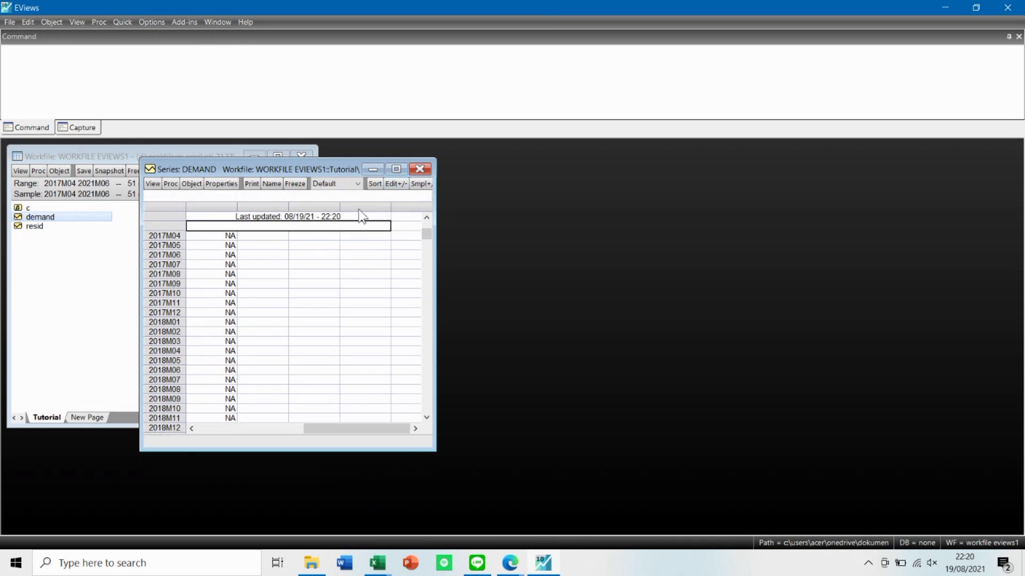
# Switch to the DATAA workbook in Excel and copy the values in cells A1 to A51.
pyautogui.click(377, 564)
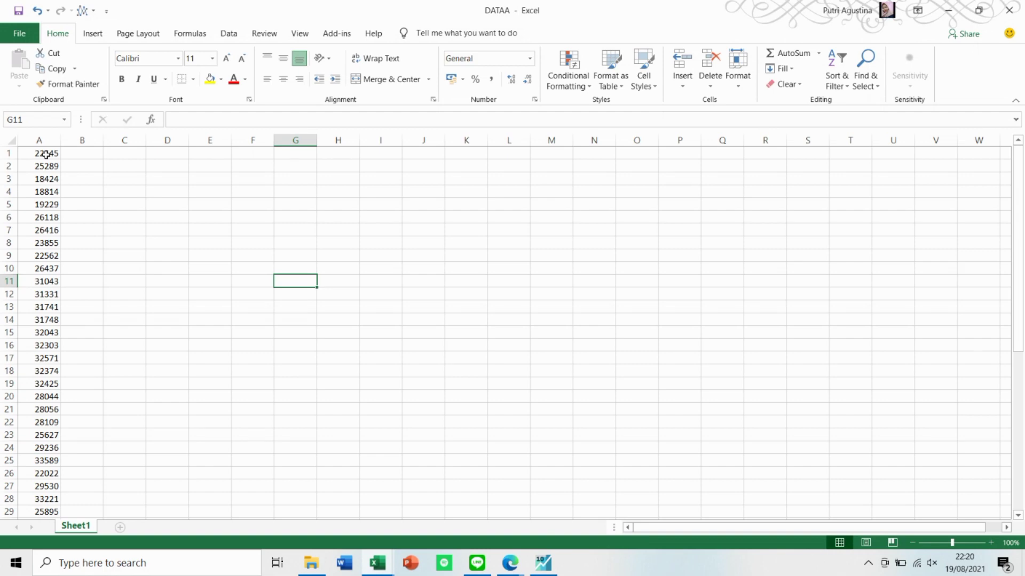
pyautogui.moveTo(46, 154); pyautogui.dragTo(48, 500)
pyautogui.hotkey('ctrl', 'c')
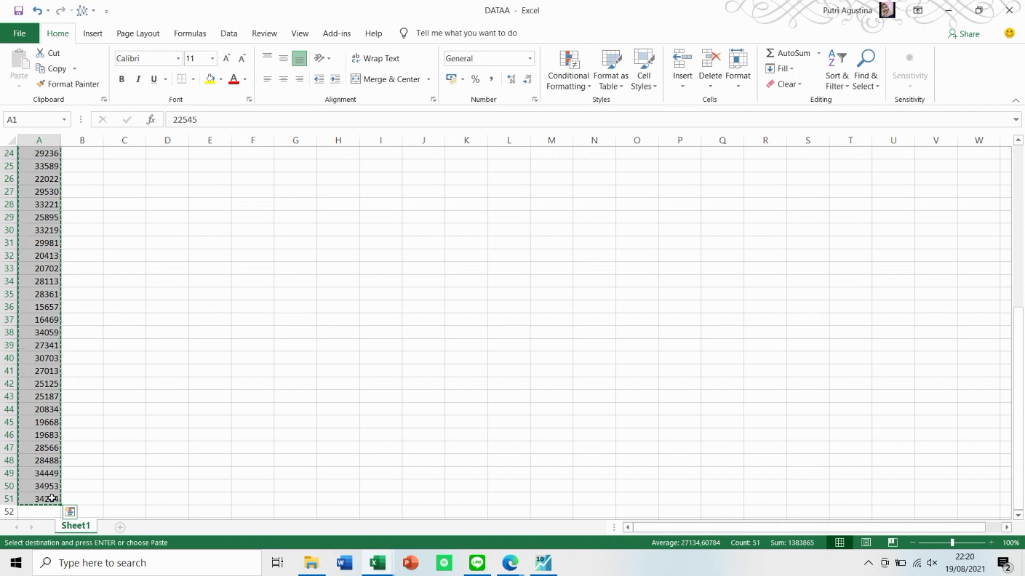
# Return to EViews, paste the copied values into the demand series starting at 2017M04, and check the filled rows.
pyautogui.click(959, 9)
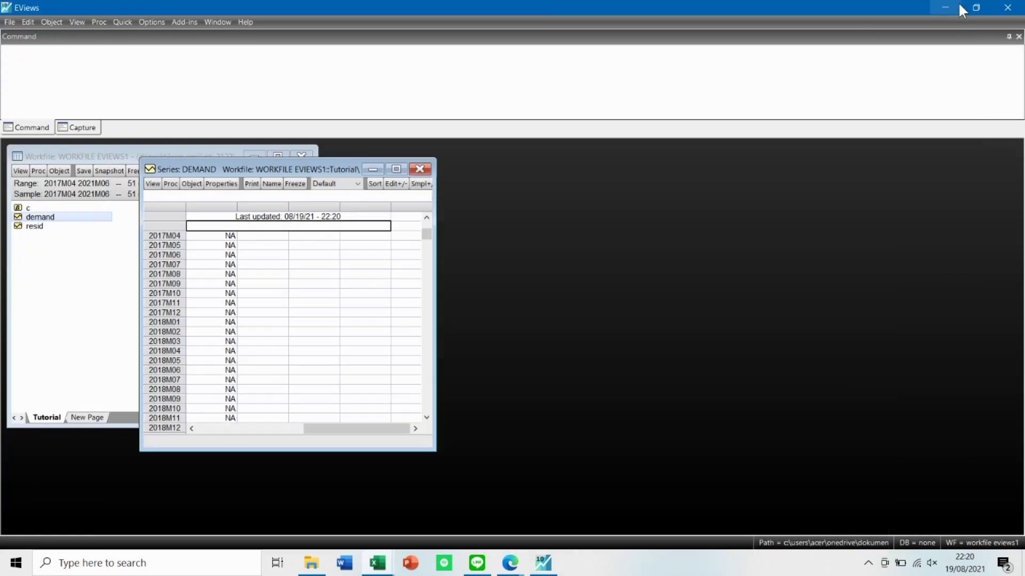
pyautogui.click(228, 237)
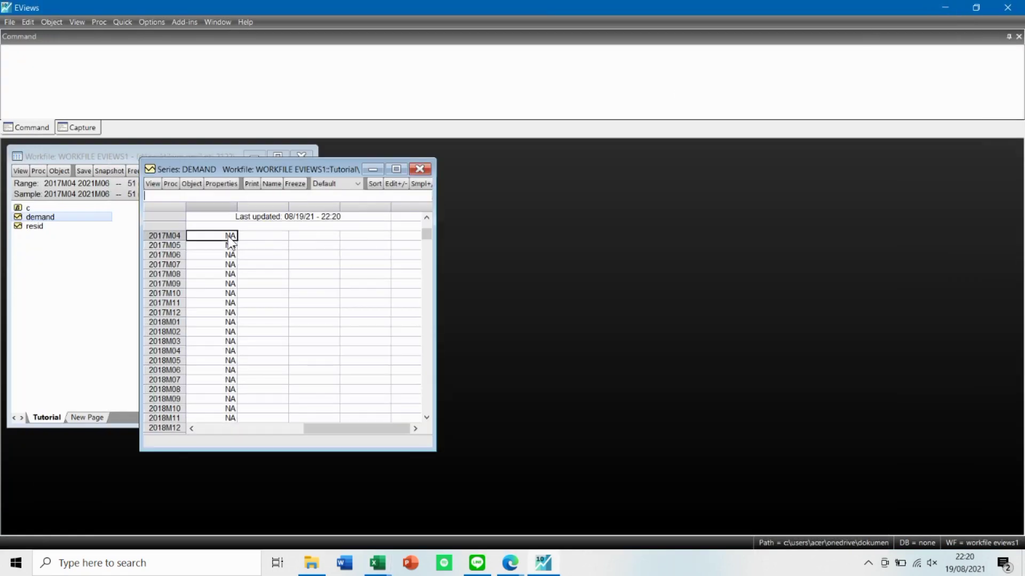
pyautogui.hotkey('ctrl', 'v')
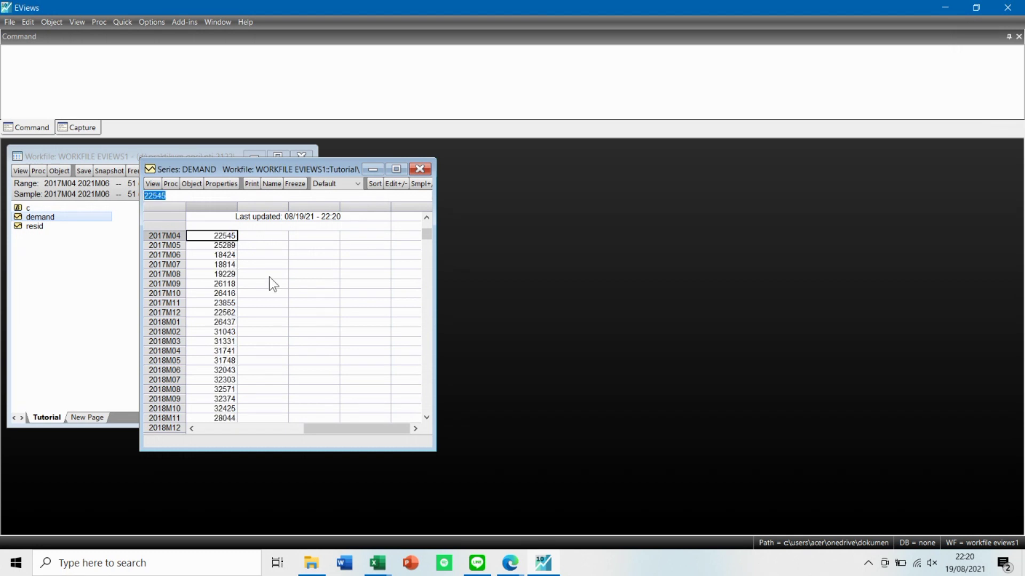
pyautogui.scroll(-2, 269, 283)
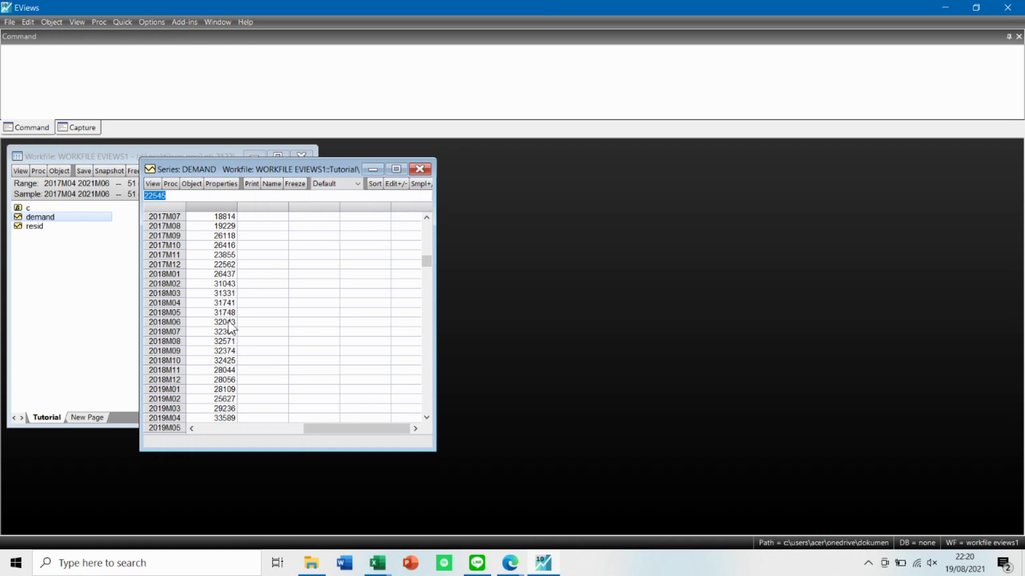
pyautogui.scroll(1, 229, 326)
pyautogui.scroll(2, 229, 327)
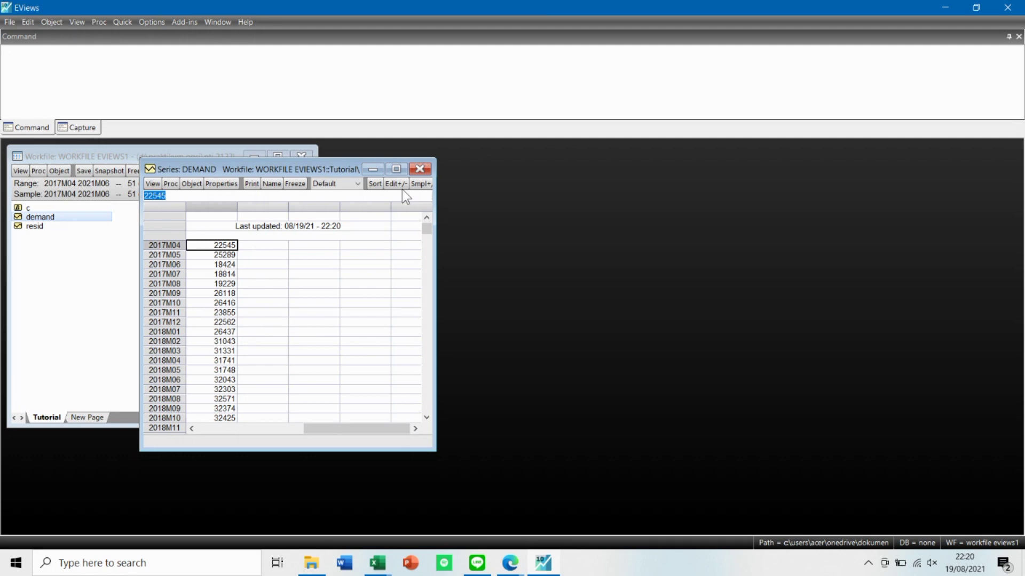
# Close the demand series, reopen it to check that its values are stored, and close it again.
pyautogui.click(420, 169)
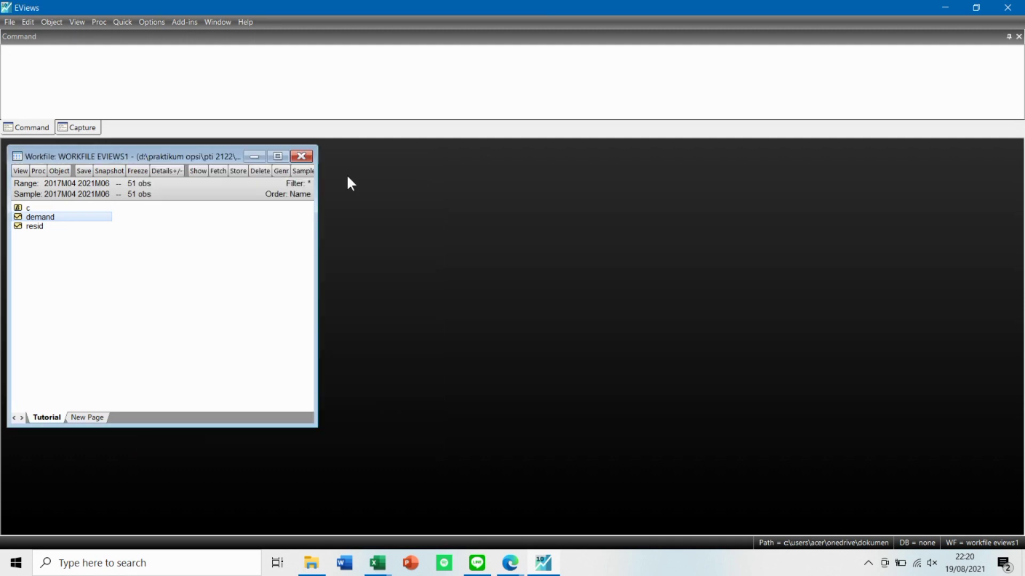
pyautogui.doubleClick(99, 217)
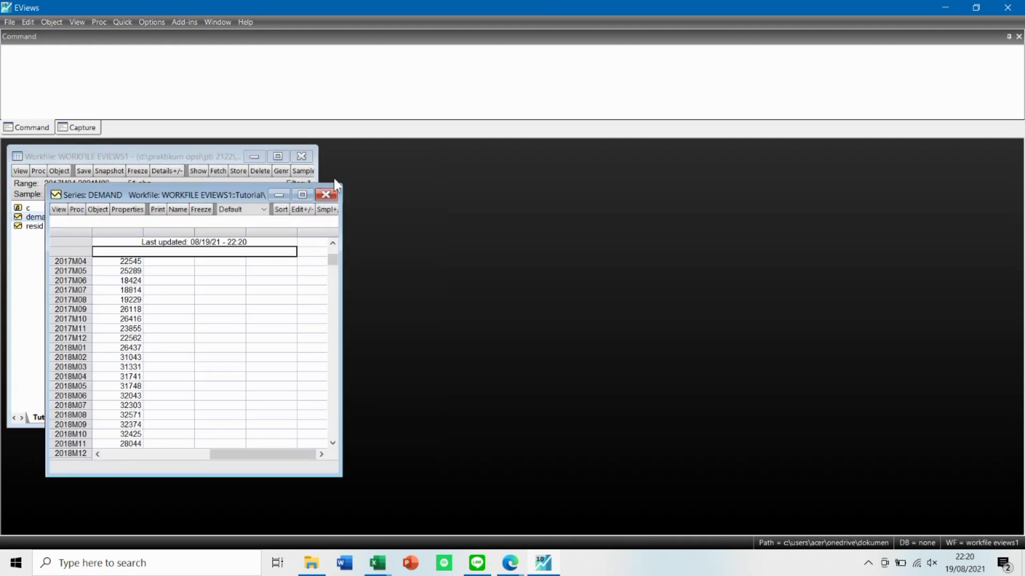
pyautogui.click(331, 195)
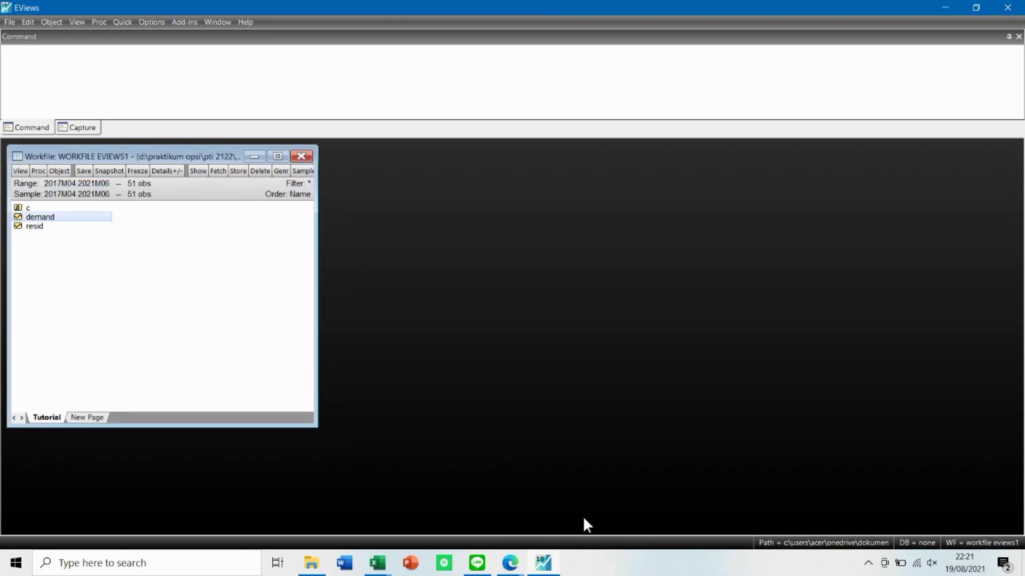
pyautogui.click(183, 278)
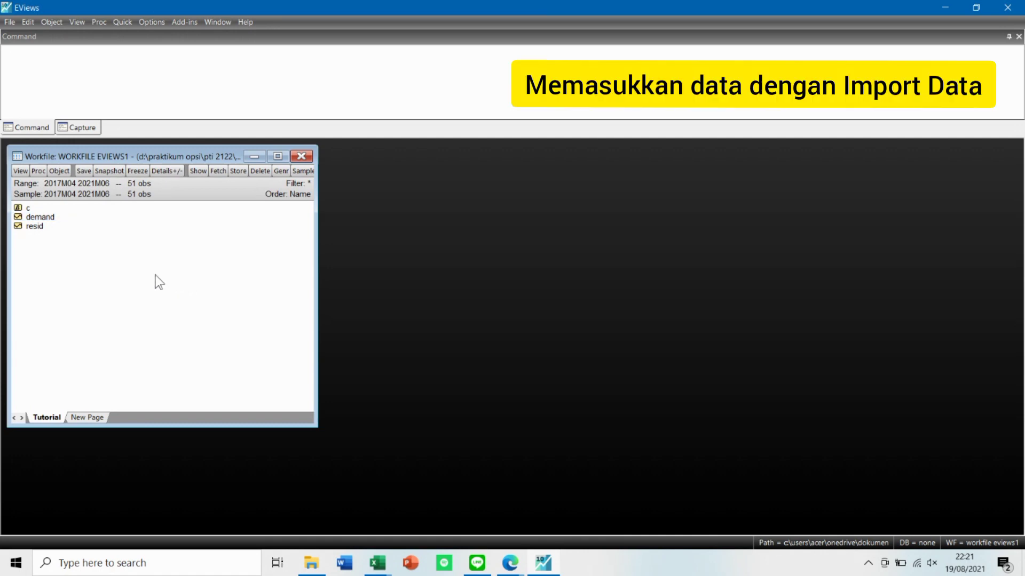
# Start importing data from file into the workfile, choosing the DATAA workbook in the SOFTWARE folder.
pyautogui.click(10, 21)
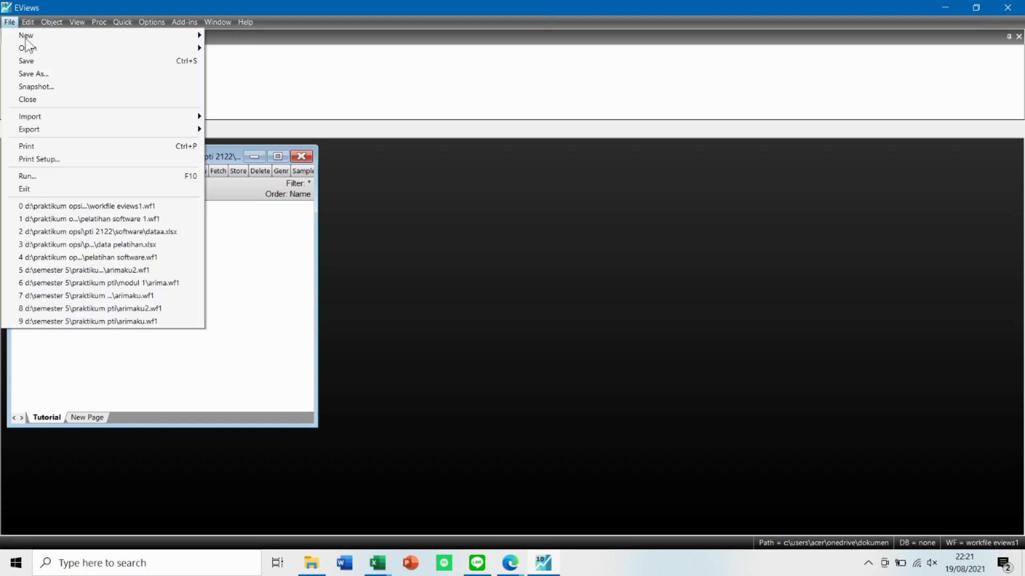
pyautogui.moveTo(146, 119)
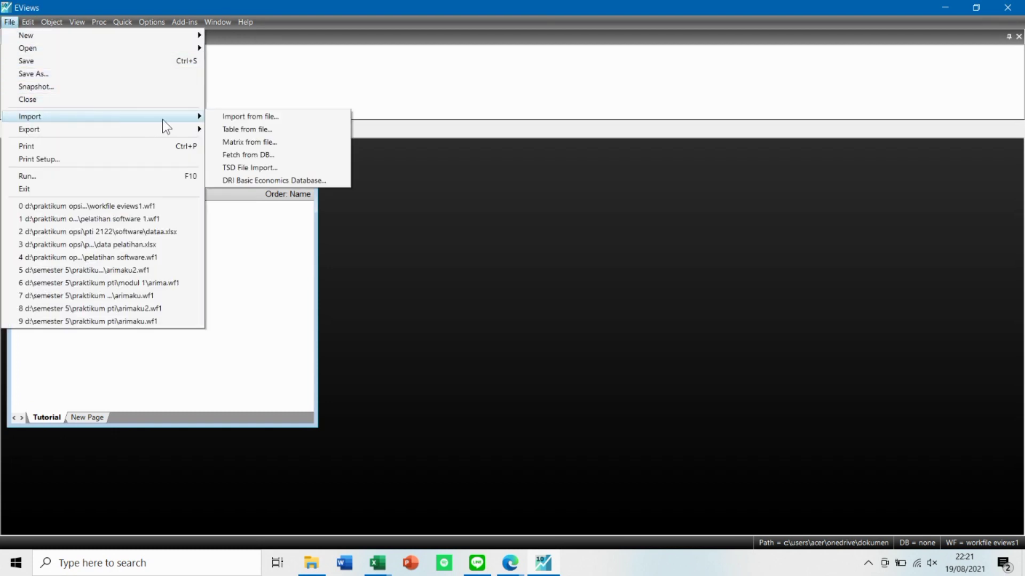
pyautogui.click(226, 119)
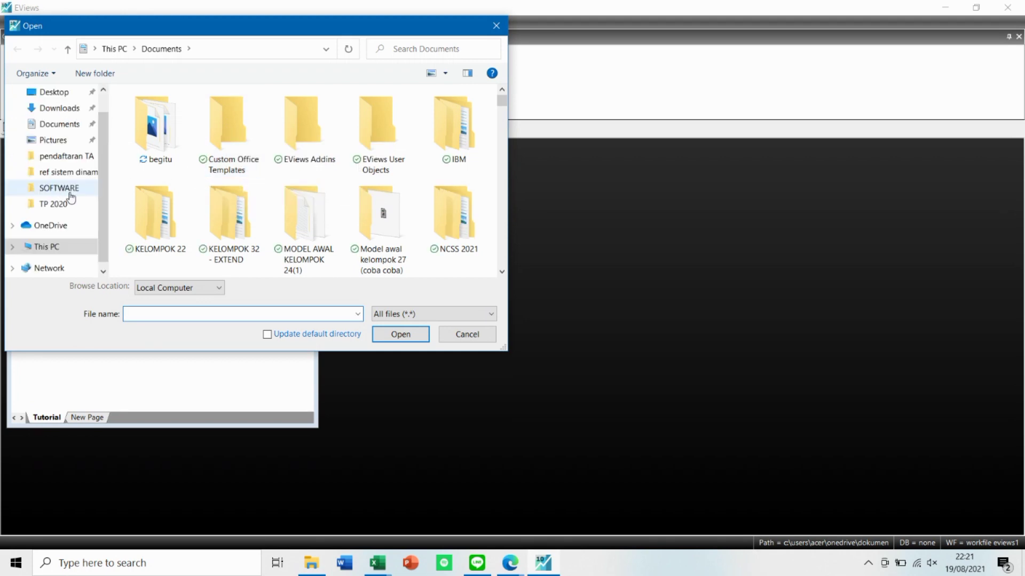
pyautogui.click(70, 193)
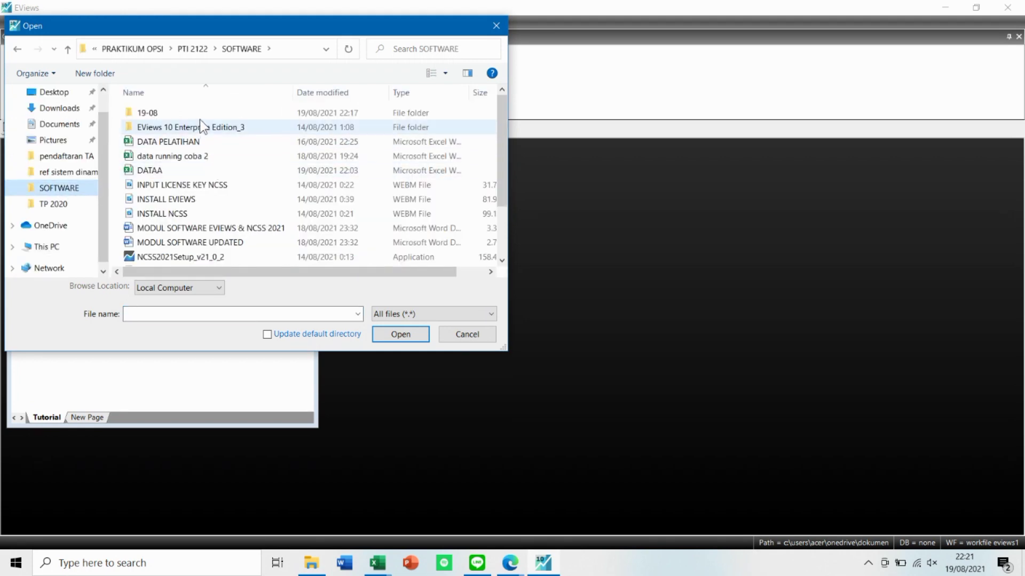
pyautogui.click(194, 167)
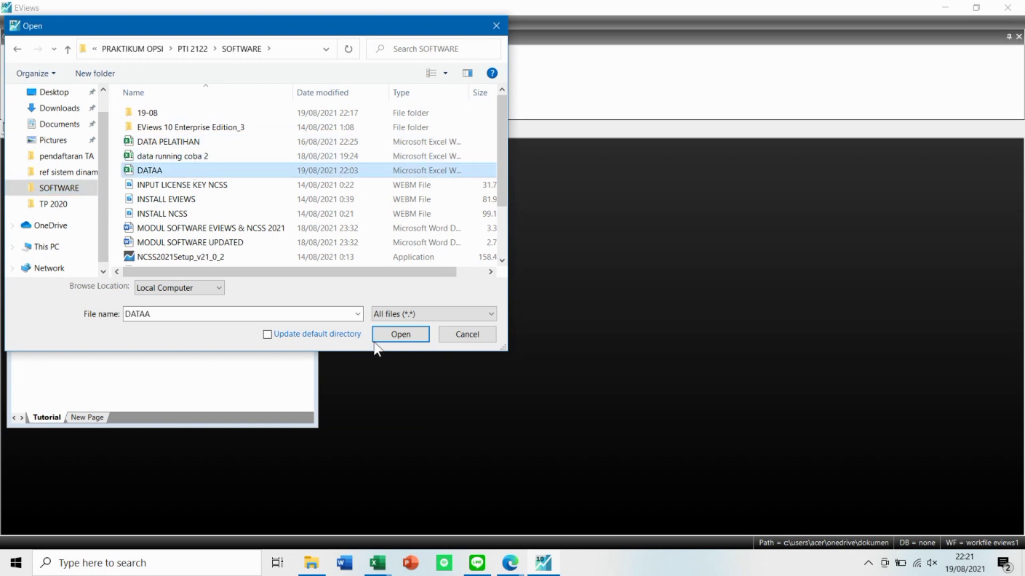
pyautogui.click(383, 329)
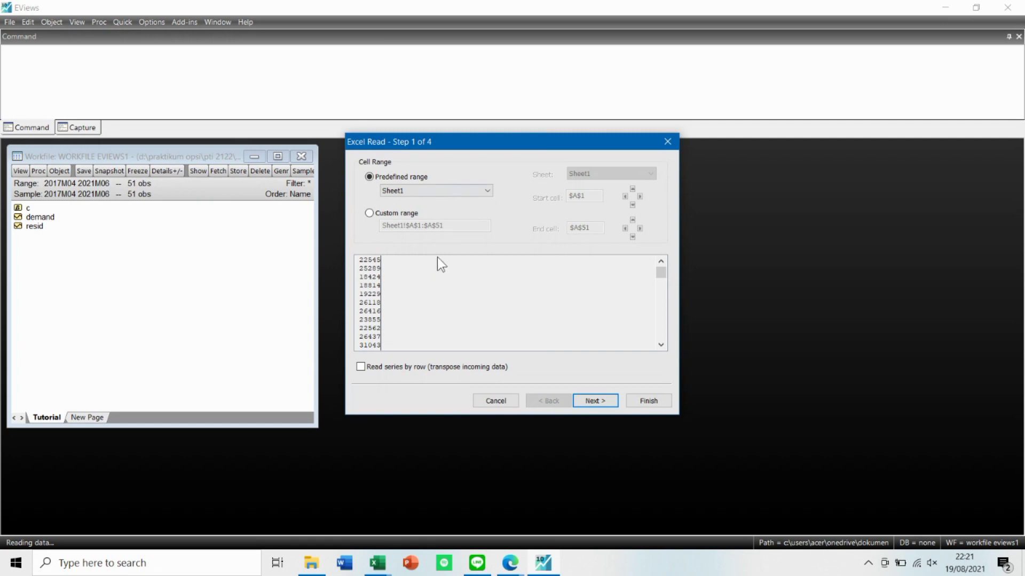
# Accept the predefined Sheet1 range and default header settings for the import, and name the imported column Demand1.
pyautogui.click(609, 402)
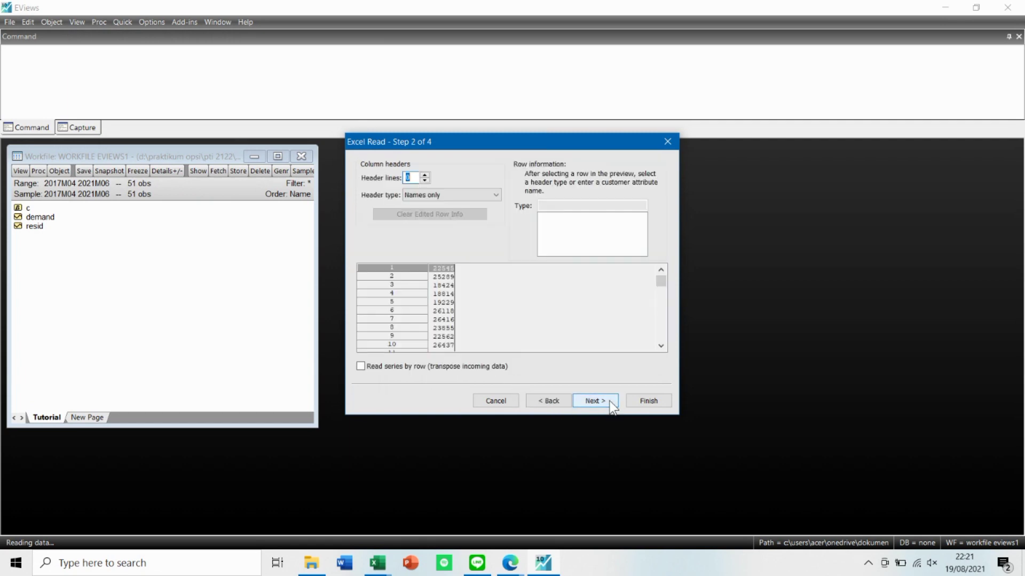
pyautogui.click(612, 404)
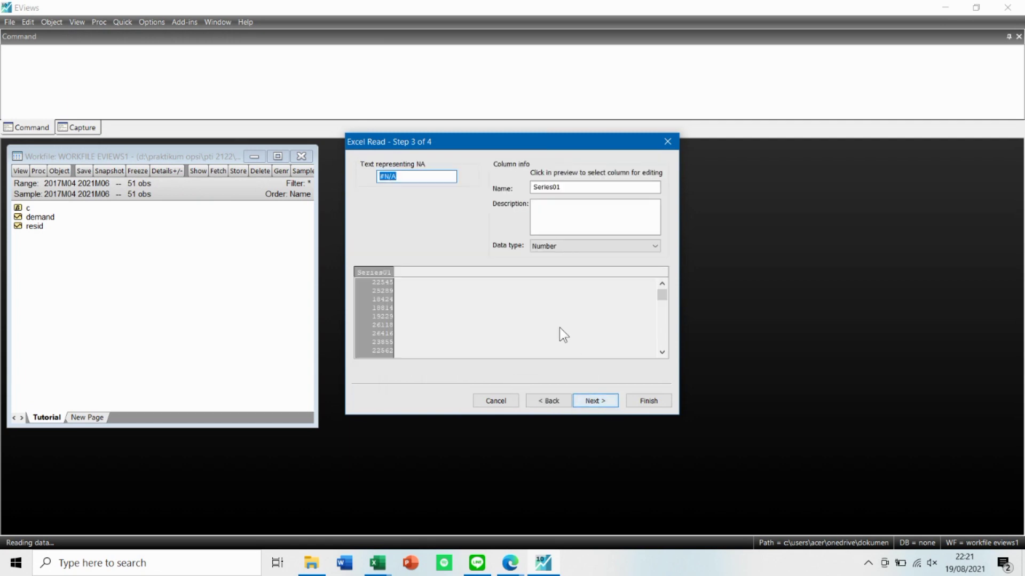
pyautogui.click(580, 189)
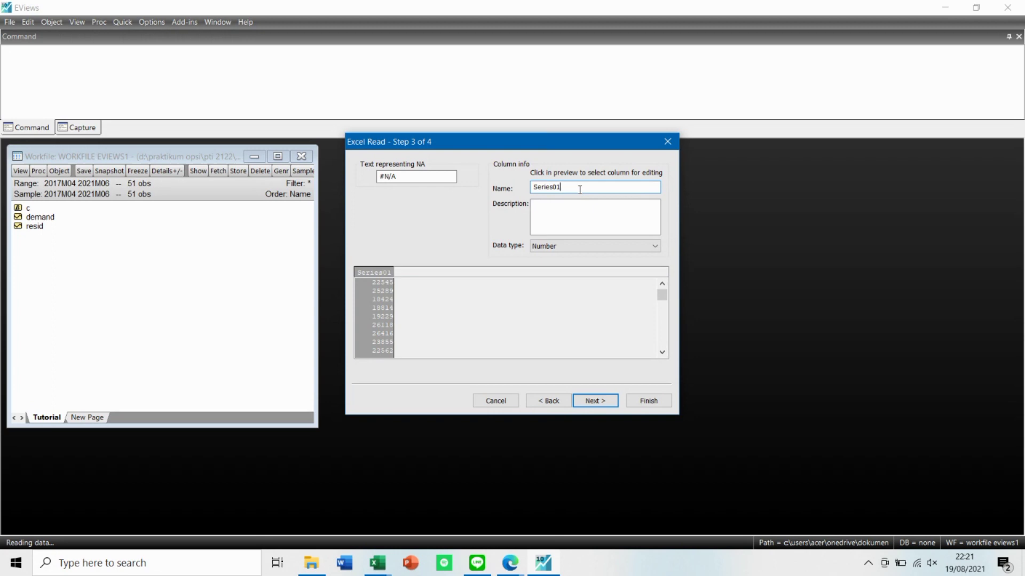
pyautogui.press('BackSpace')
pyautogui.press('BackSpace')
pyautogui.press('BackSpace')
pyautogui.press('BackSpace')
pyautogui.press('BackSpace')
pyautogui.press('BackSpace')
pyautogui.press('BackSpace')
pyautogui.press('BackSpace')
pyautogui.write('Demand1')
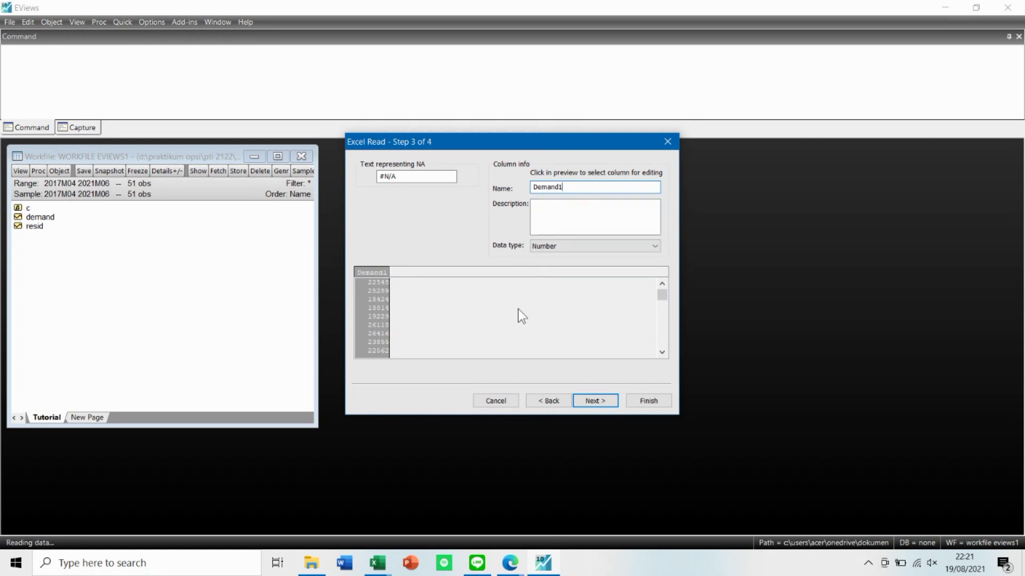
pyautogui.click(591, 402)
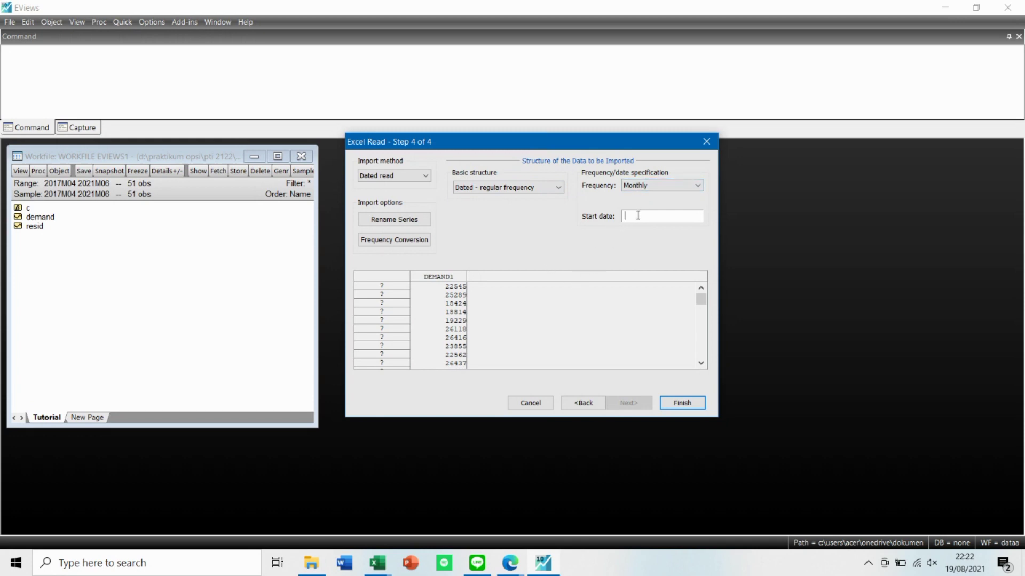
# Check the first month in Excel's data running coba 2 workbook and finish the import starting Apr 2017, linked to the external source.
pyautogui.click(380, 564)
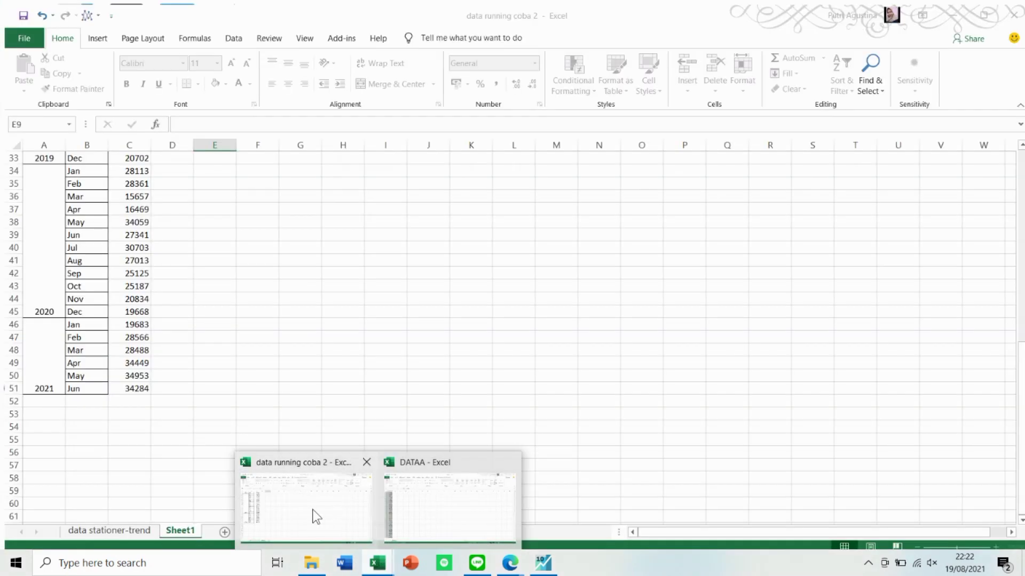
pyautogui.click(315, 513)
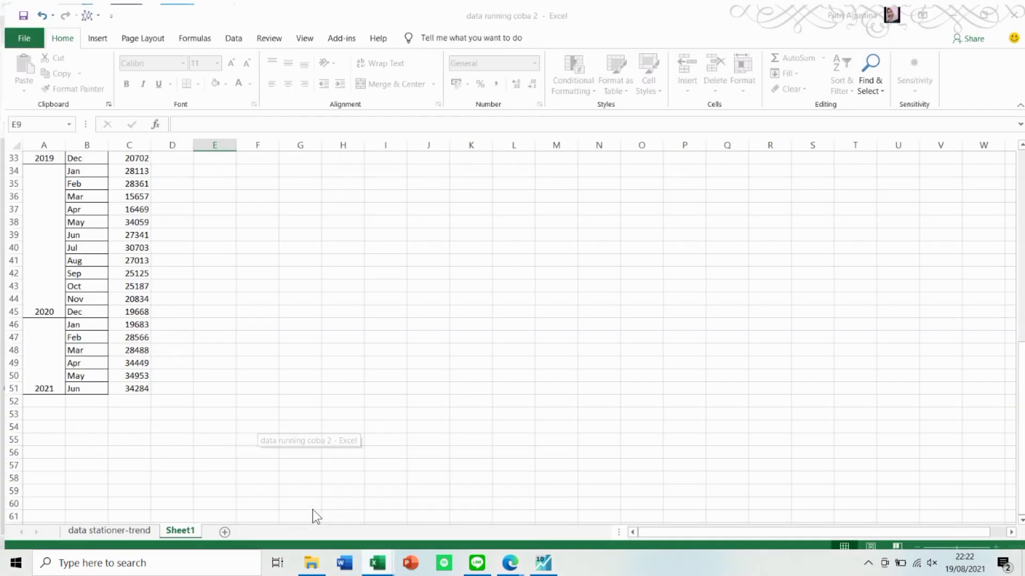
pyautogui.scroll(11, 211, 327)
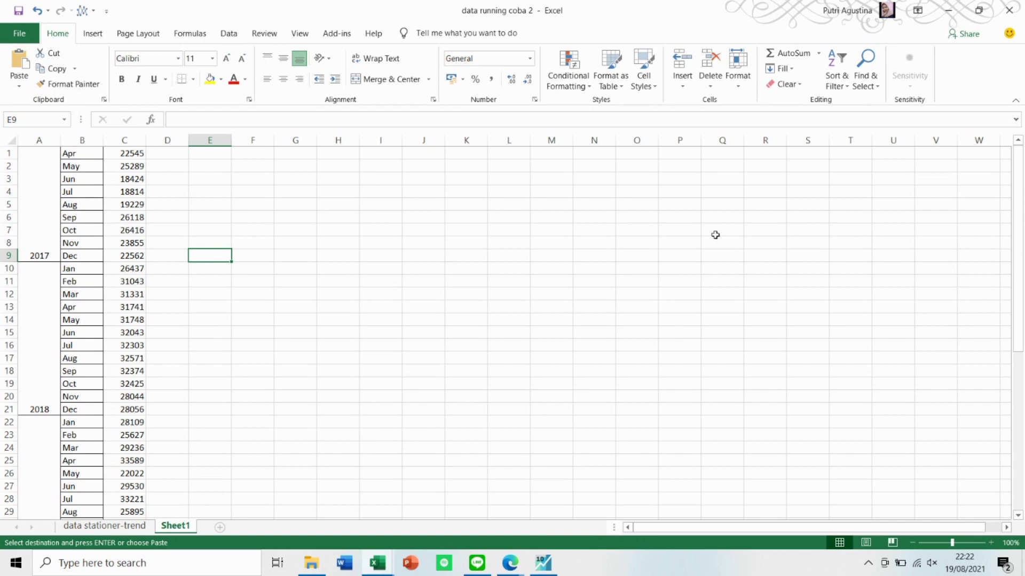
pyautogui.click(953, 8)
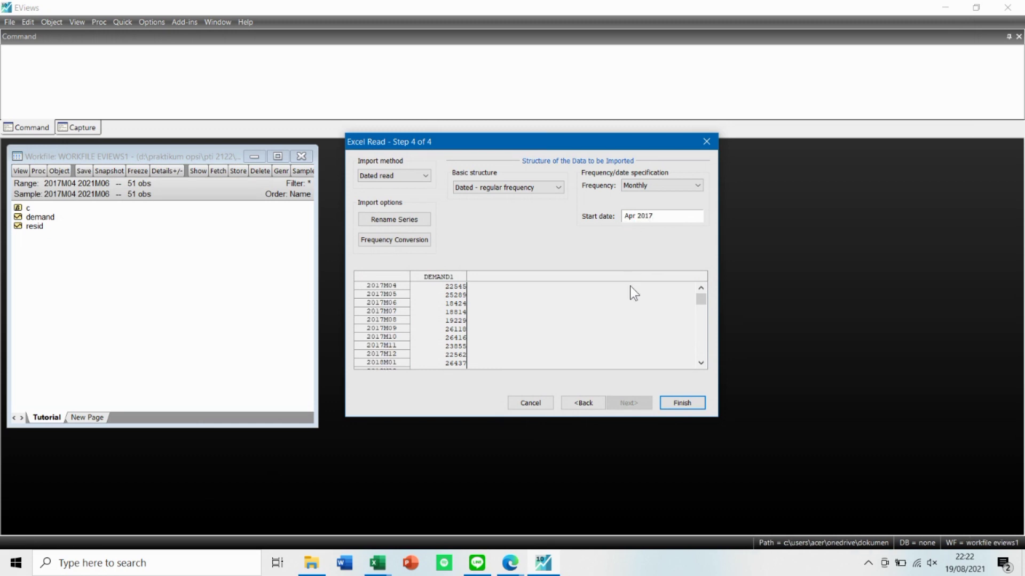
pyautogui.click(677, 402)
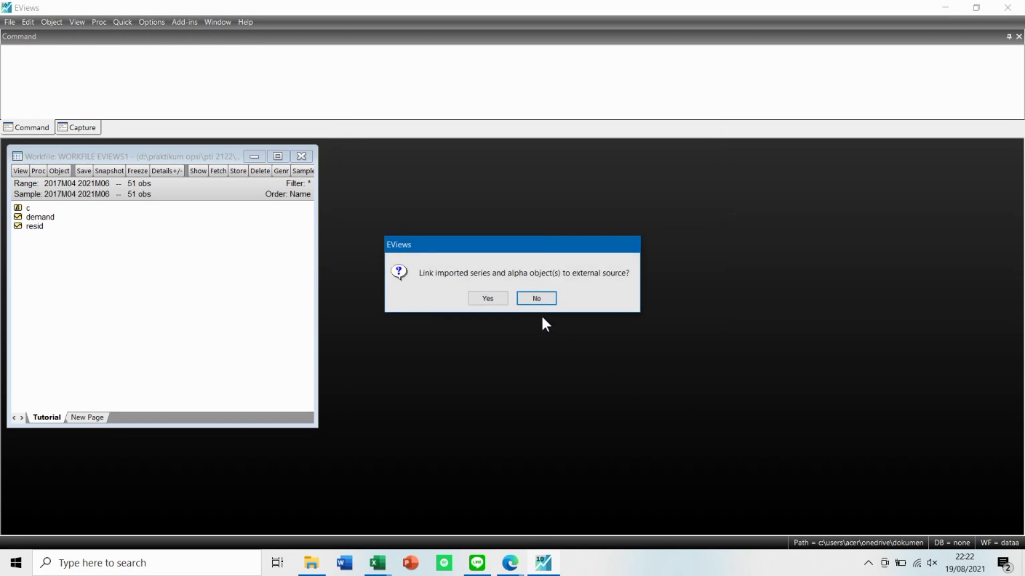
pyautogui.click(491, 299)
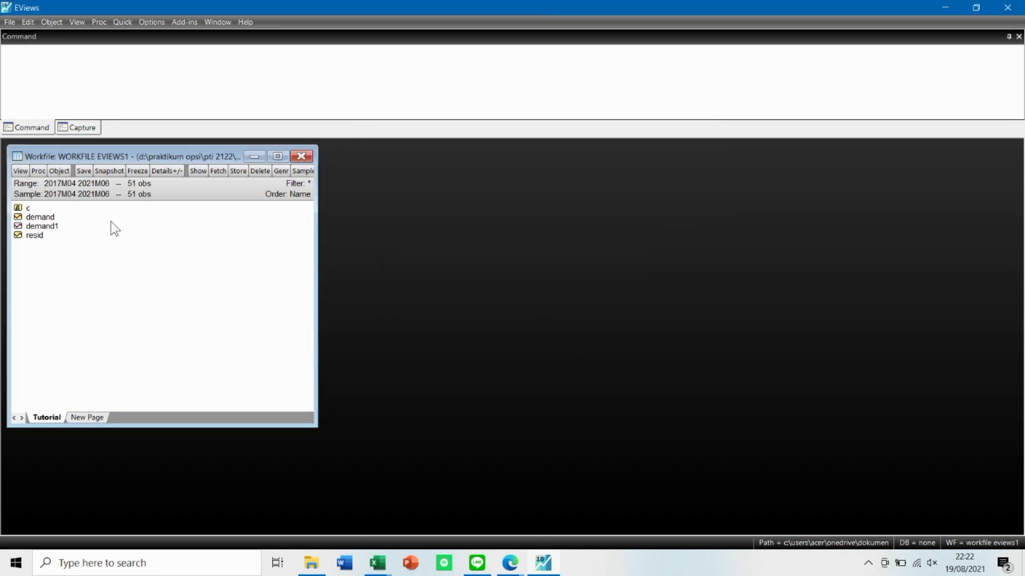
# Open the imported demand1 series clear of the object list, examine its values, and close it.
pyautogui.doubleClick(47, 228)
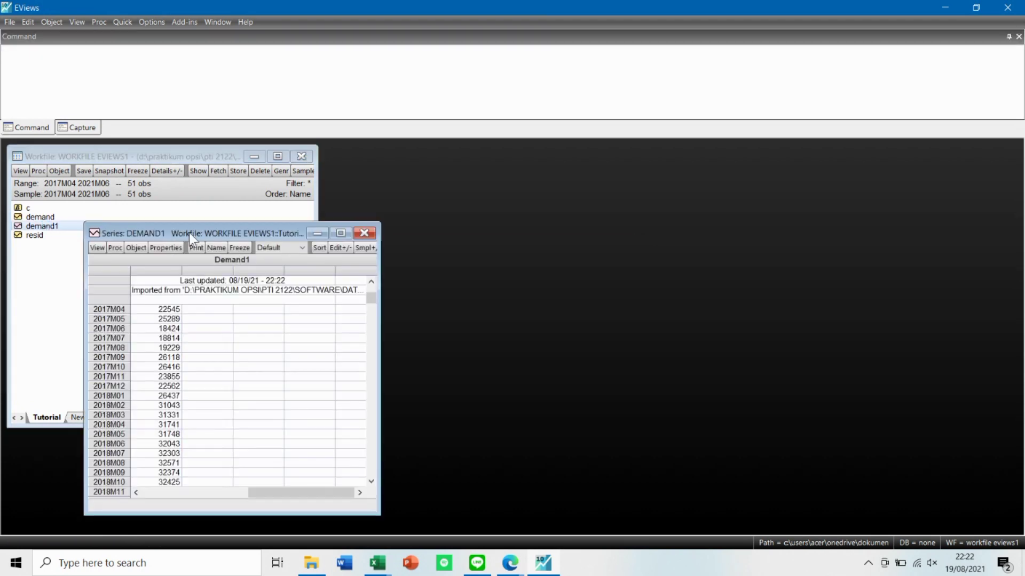
pyautogui.moveTo(196, 231); pyautogui.dragTo(317, 190)
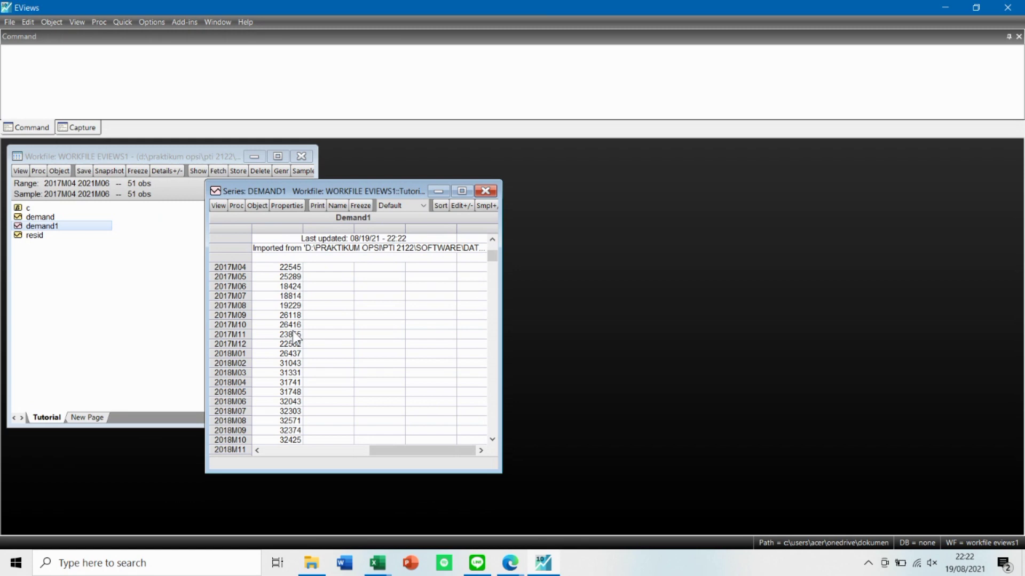
pyautogui.scroll(1, 294, 336)
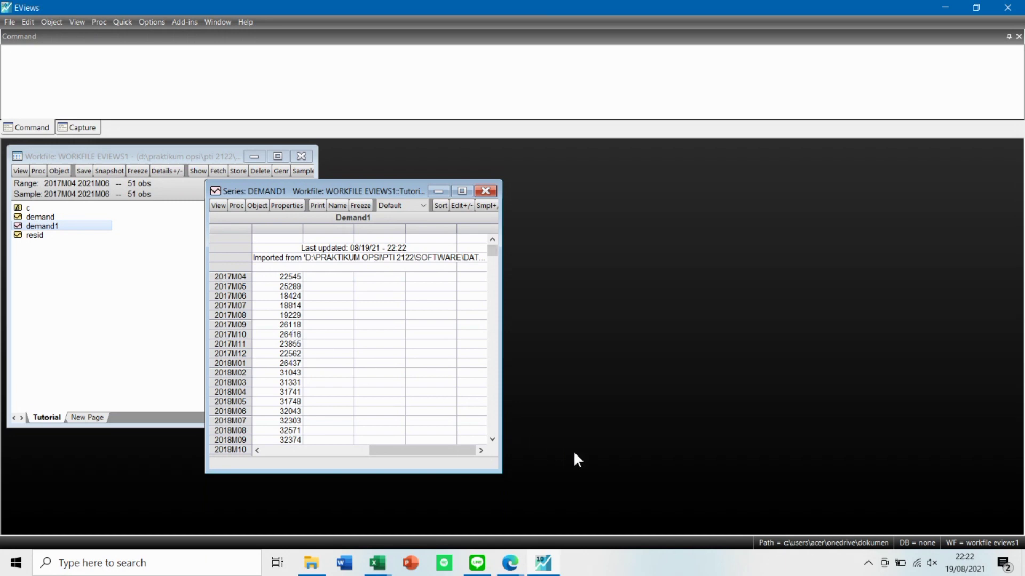
pyautogui.click(487, 189)
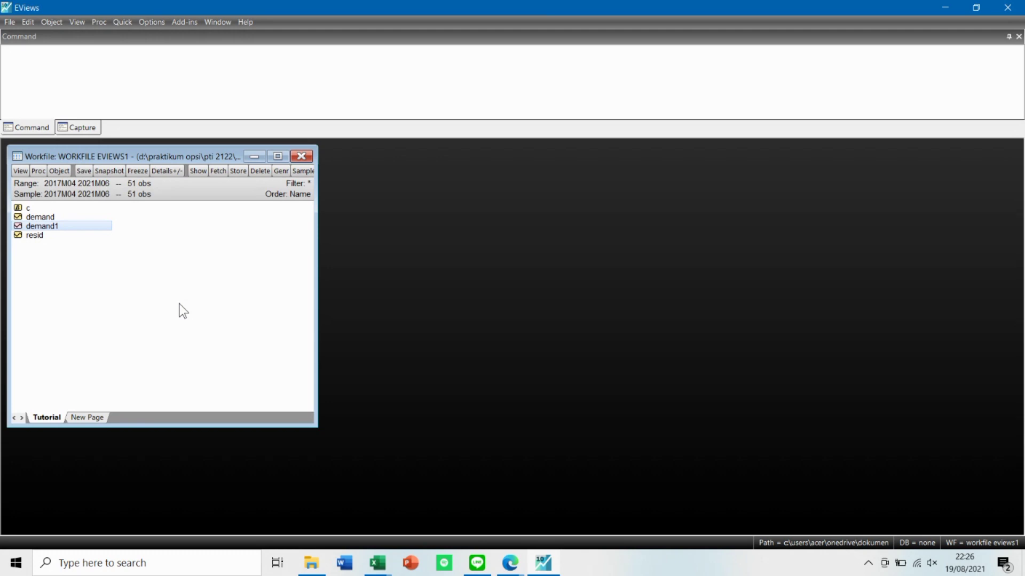
# Open the demand series and run Simple Exponential Smoothing with the Single method, naming the smoothed series single.
pyautogui.doubleClick(59, 217)
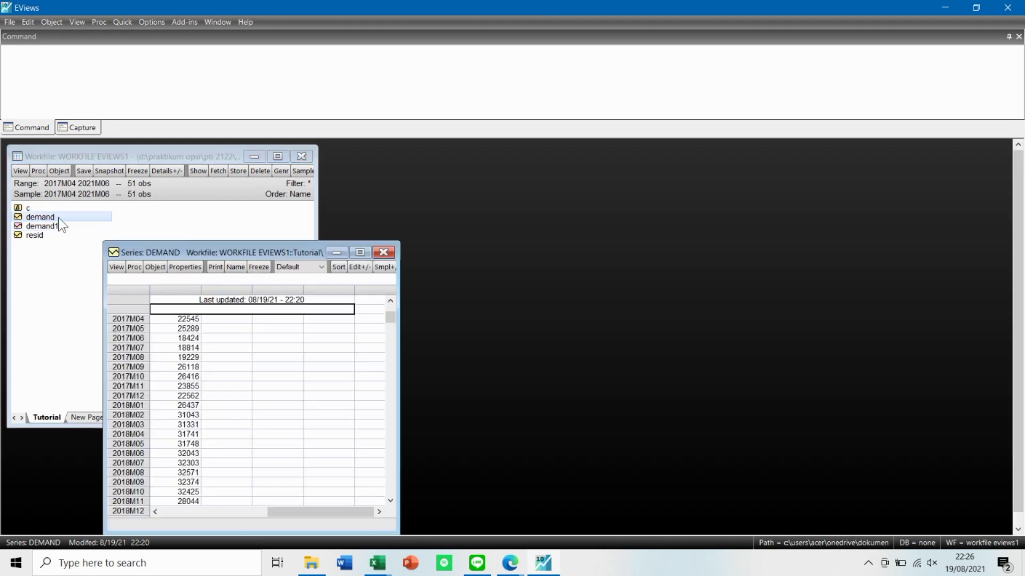
pyautogui.moveTo(194, 250); pyautogui.dragTo(257, 175)
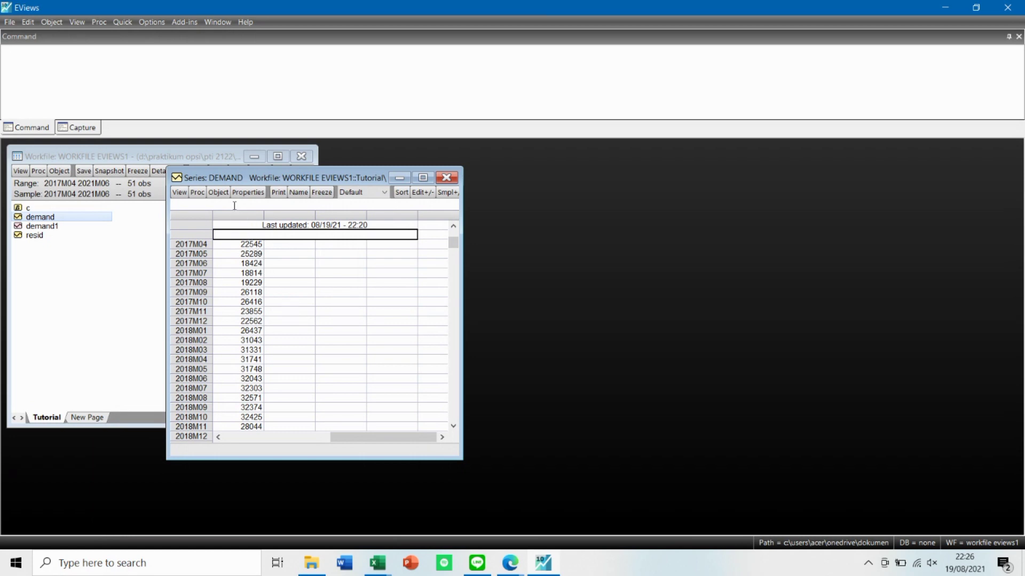
pyautogui.click(197, 192)
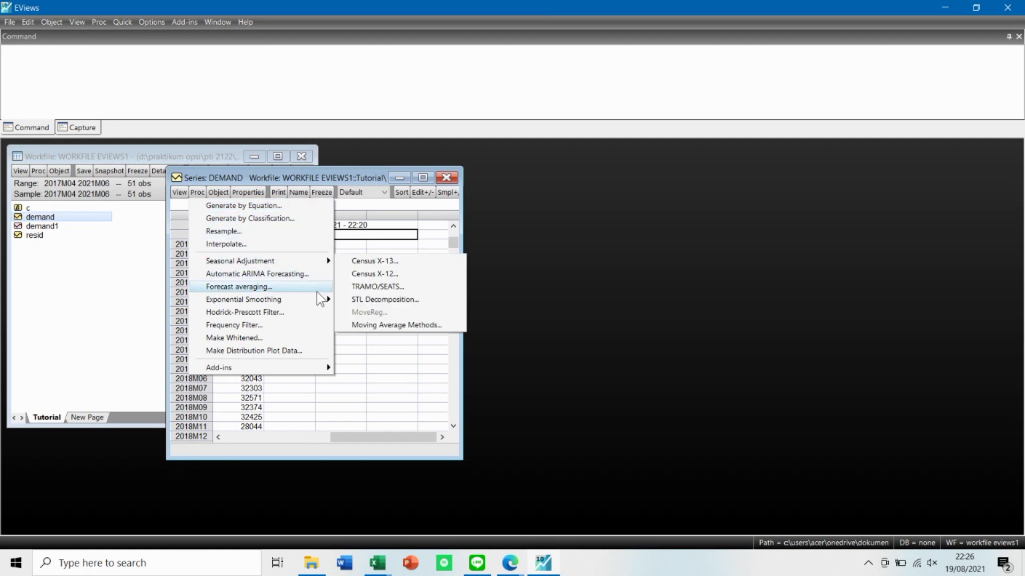
pyautogui.moveTo(318, 296)
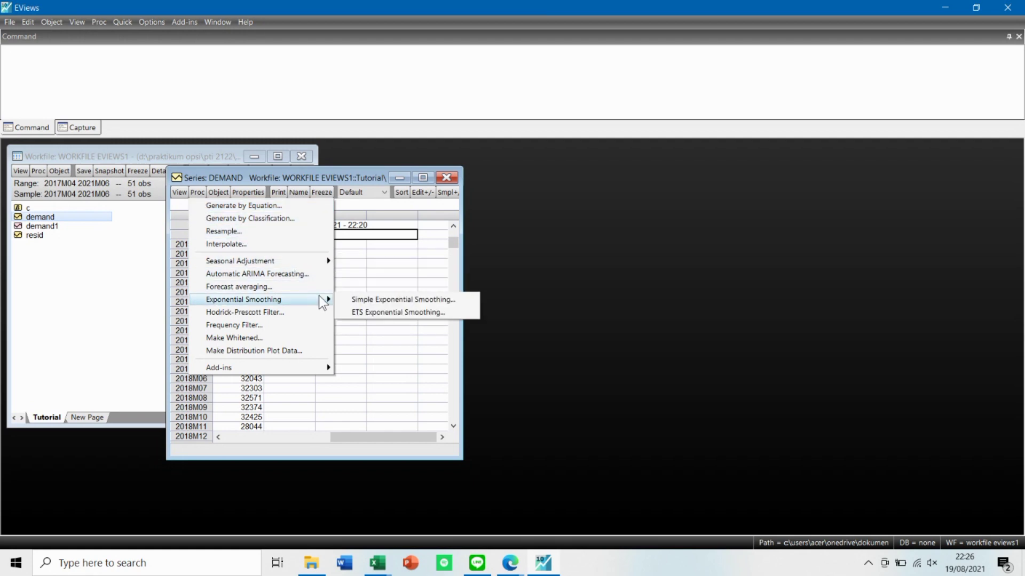
pyautogui.click(351, 301)
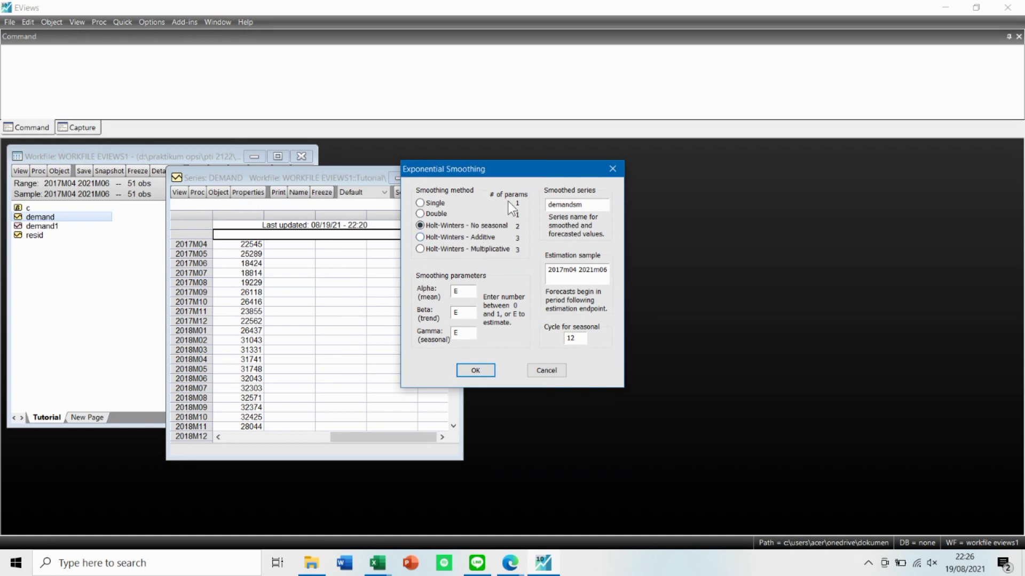
pyautogui.click(436, 205)
pyautogui.moveTo(589, 204); pyautogui.dragTo(534, 205)
pyautogui.write('single')
pyautogui.click(475, 370)
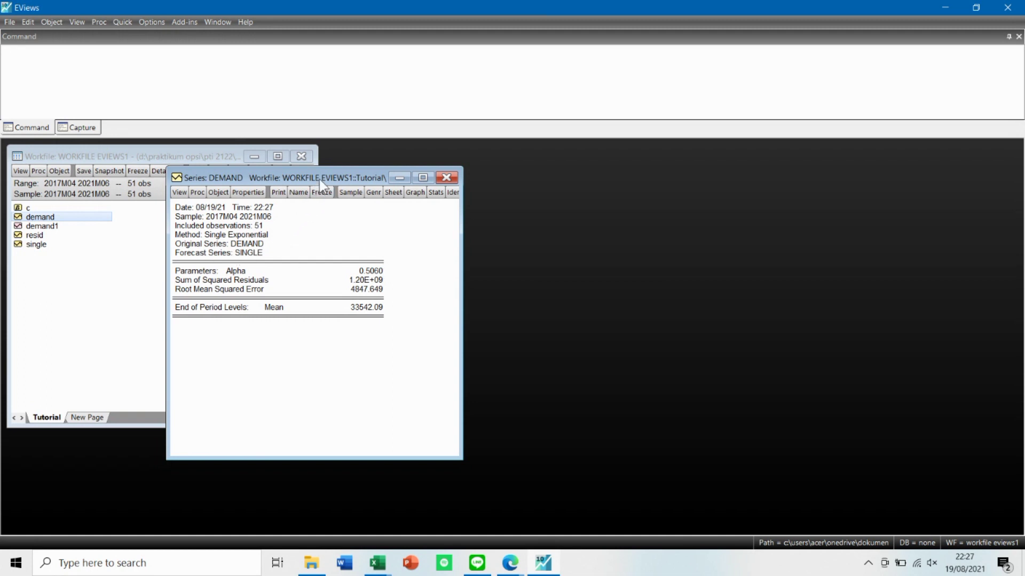
# Open the single series and arrange its window beside the demand smoothing results to examine both.
pyautogui.moveTo(321, 178); pyautogui.dragTo(394, 178)
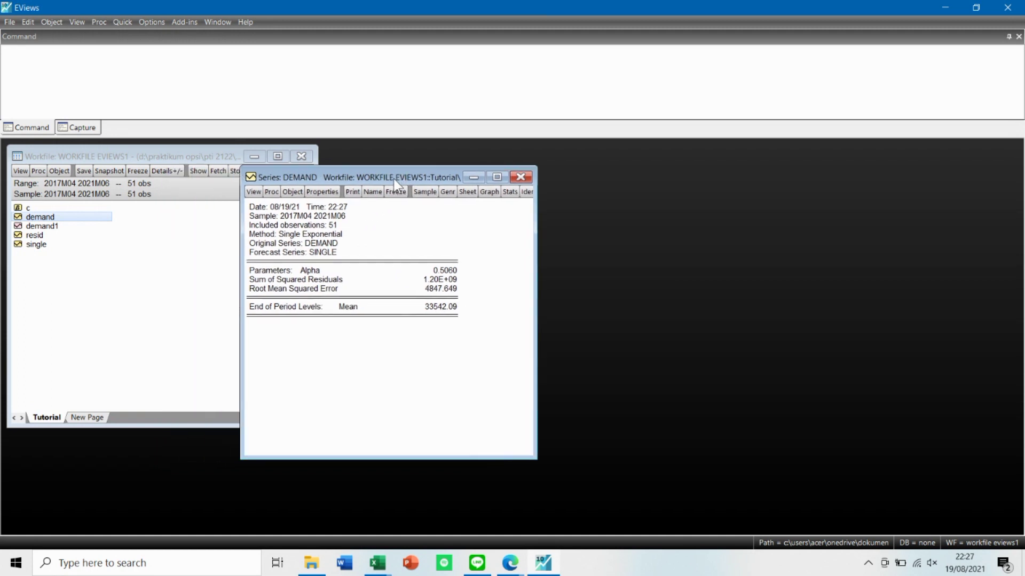
pyautogui.doubleClick(37, 245)
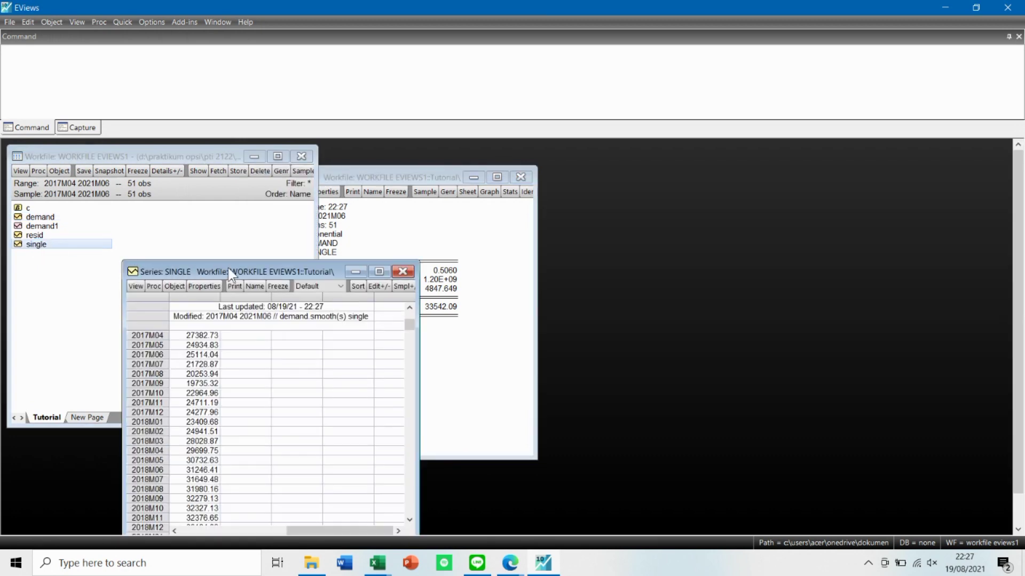
pyautogui.moveTo(241, 266); pyautogui.dragTo(647, 174)
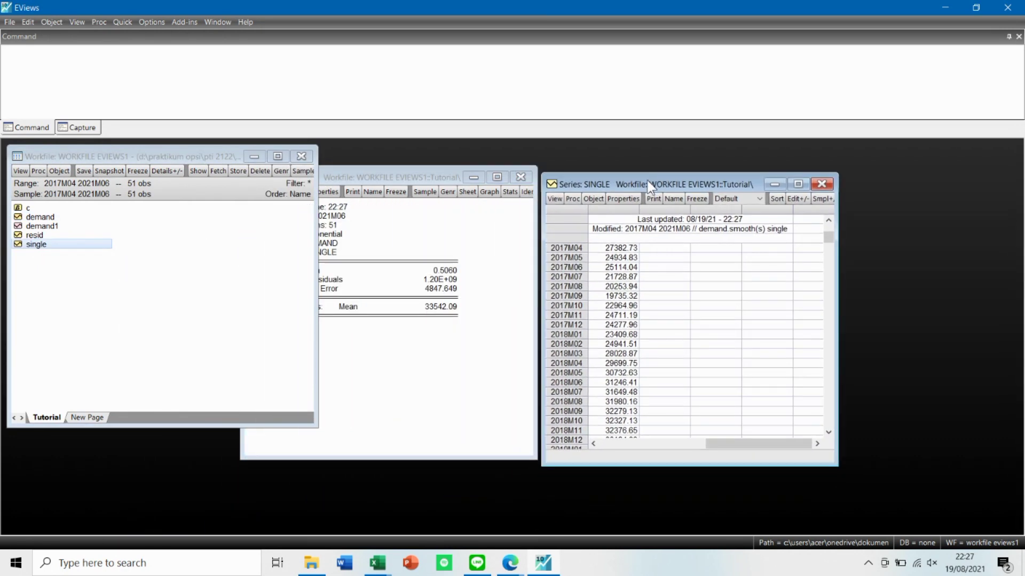
pyautogui.click(524, 319)
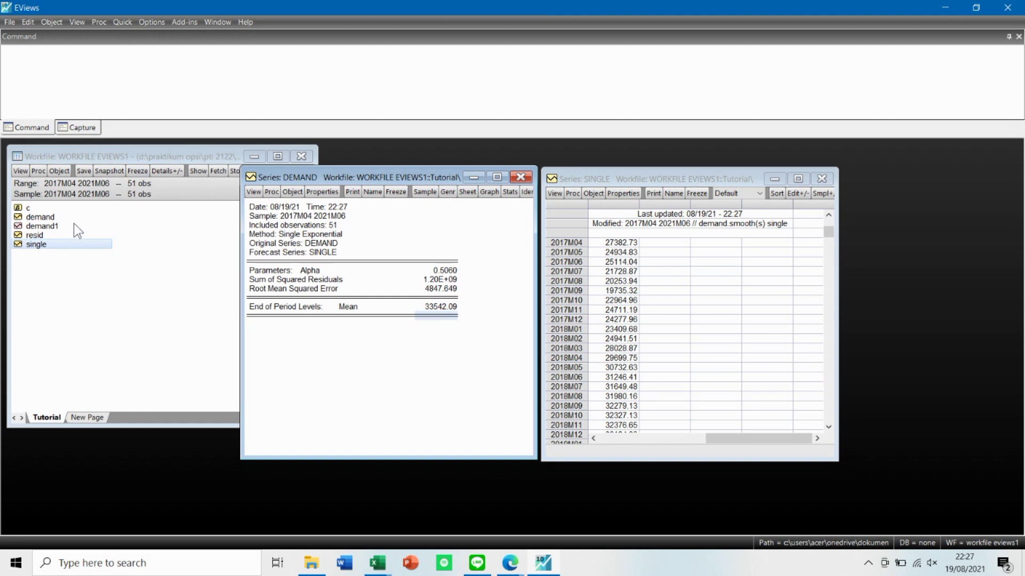
# Open the resid series, move its window up beside the single series, and examine its values.
pyautogui.doubleClick(60, 233)
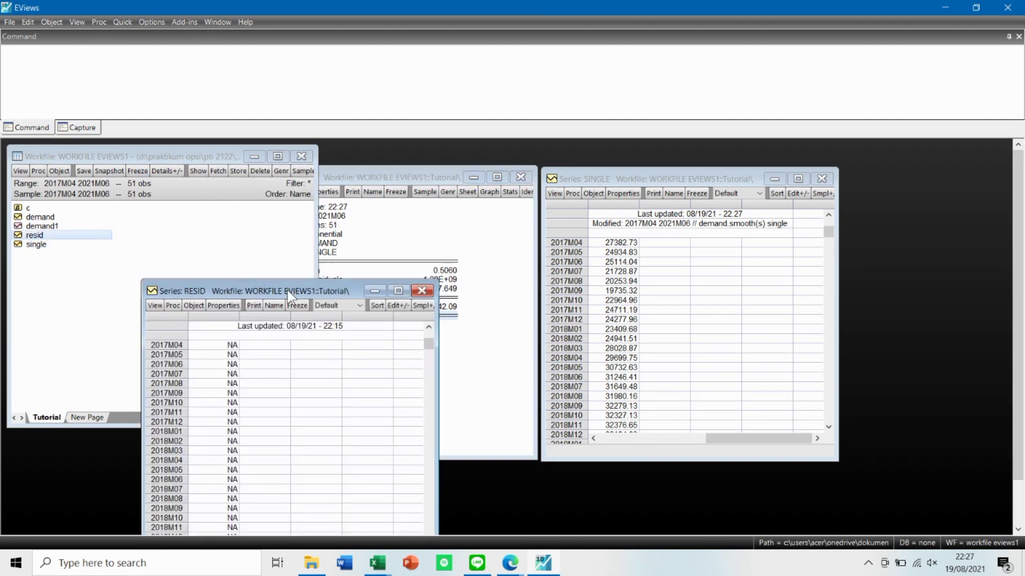
pyautogui.moveTo(287, 290); pyautogui.dragTo(200, 191)
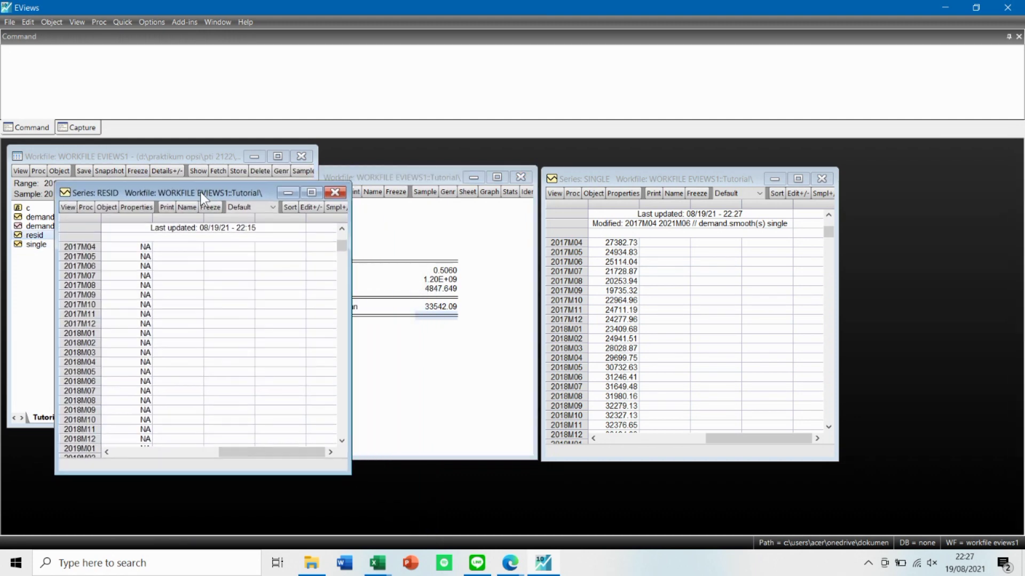
pyautogui.click(342, 441)
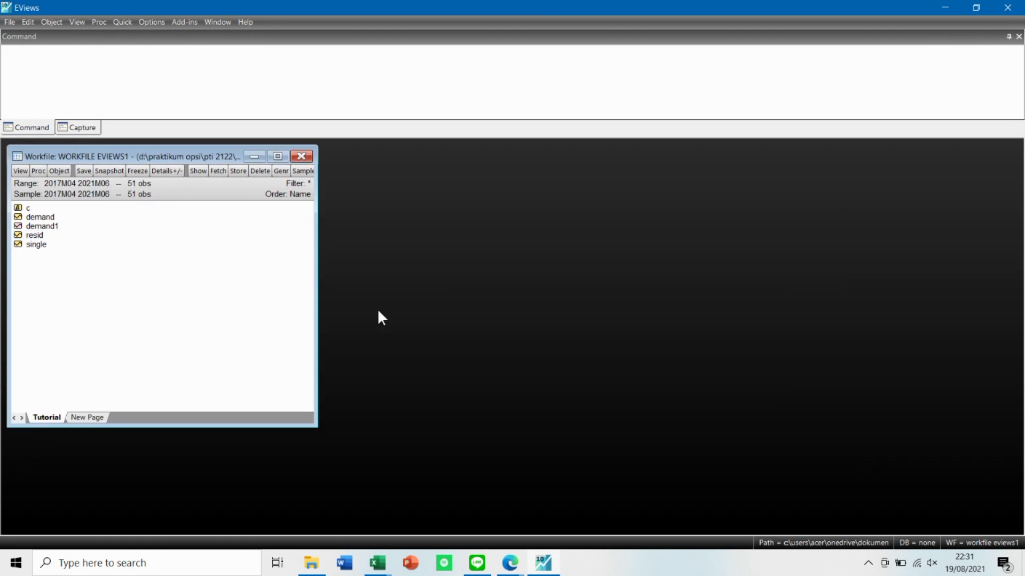
# Open the demand series and run Simple Exponential Smoothing with the Double method, naming the smoothed series double.
pyautogui.doubleClick(40, 217)
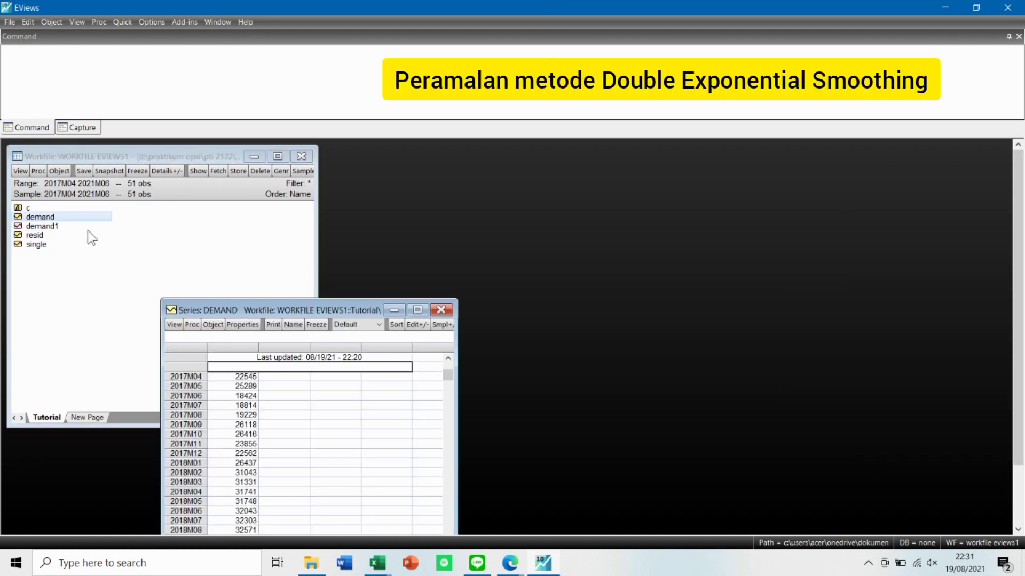
pyautogui.moveTo(305, 309); pyautogui.dragTo(411, 210)
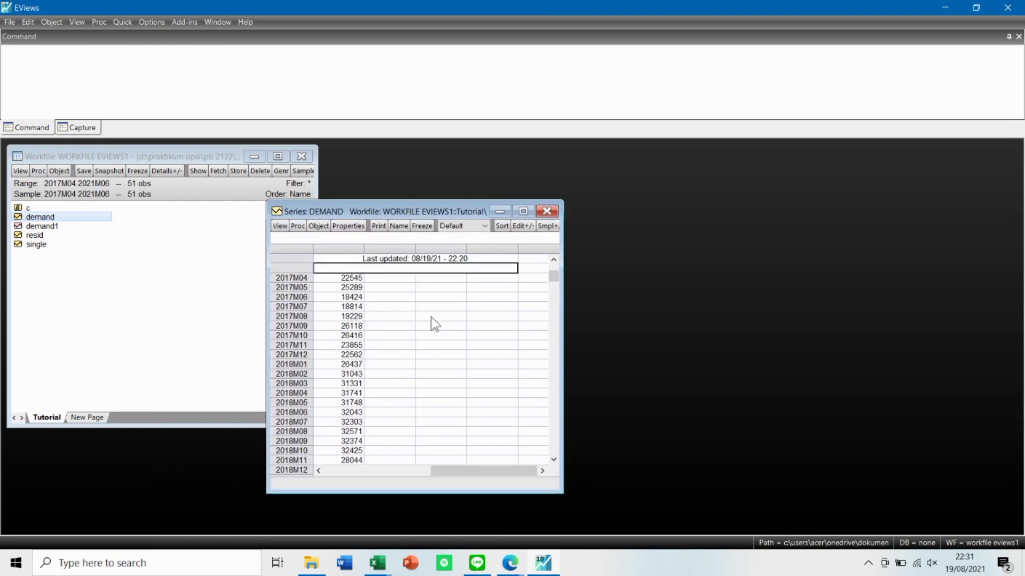
pyautogui.click(300, 228)
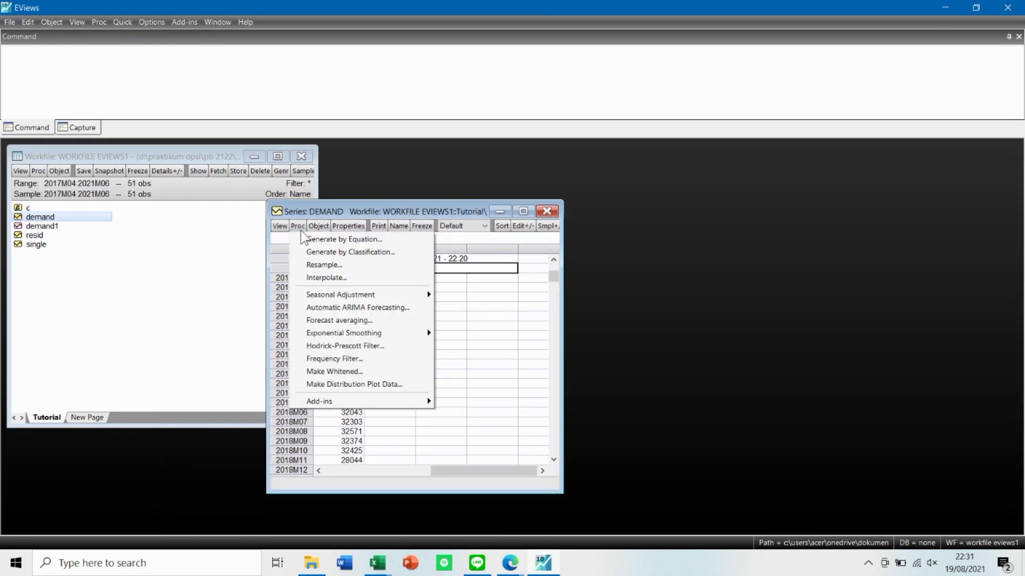
pyautogui.moveTo(425, 333)
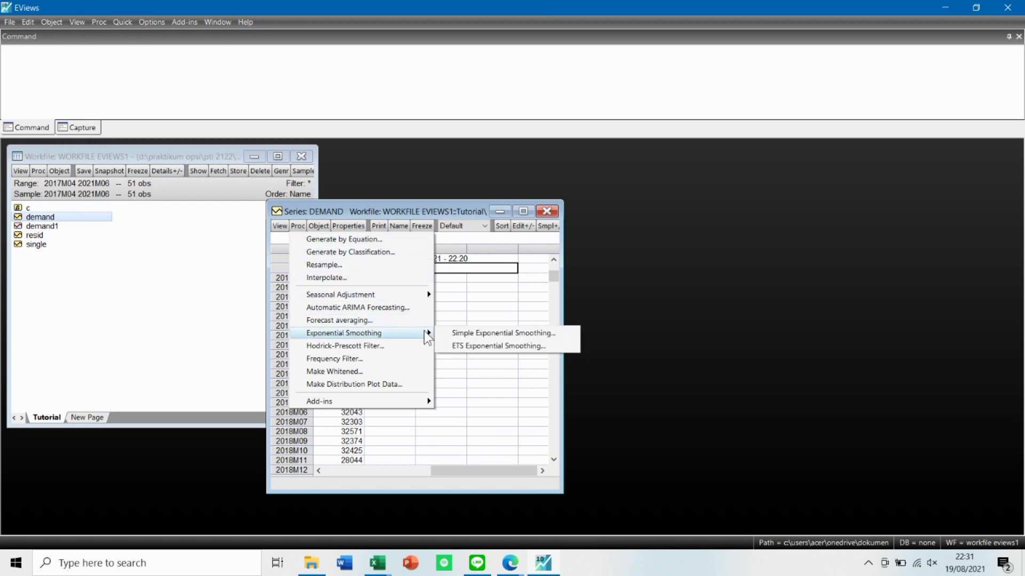
pyautogui.click(444, 332)
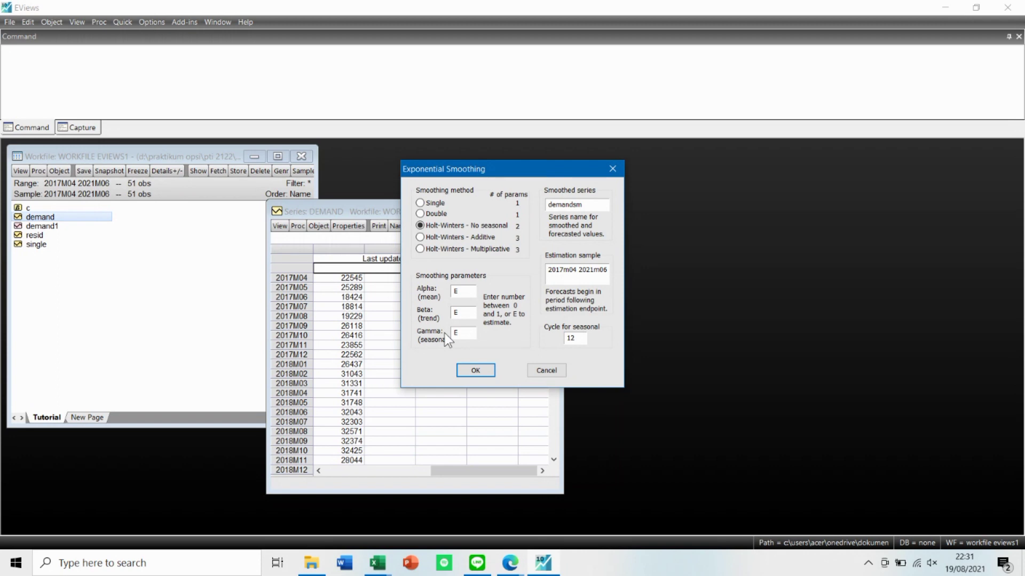
pyautogui.click(434, 214)
pyautogui.moveTo(586, 205); pyautogui.dragTo(550, 203)
pyautogui.write('ouble')
pyautogui.click(482, 371)
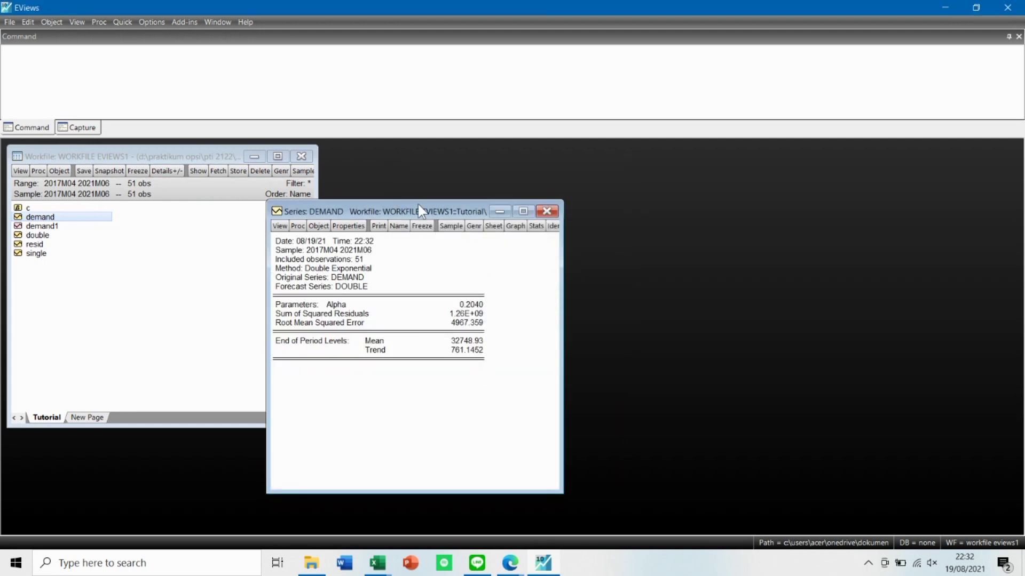
# Open the double series and arrange its window beside the demand smoothing results to examine both.
pyautogui.moveTo(417, 204); pyautogui.dragTo(418, 194)
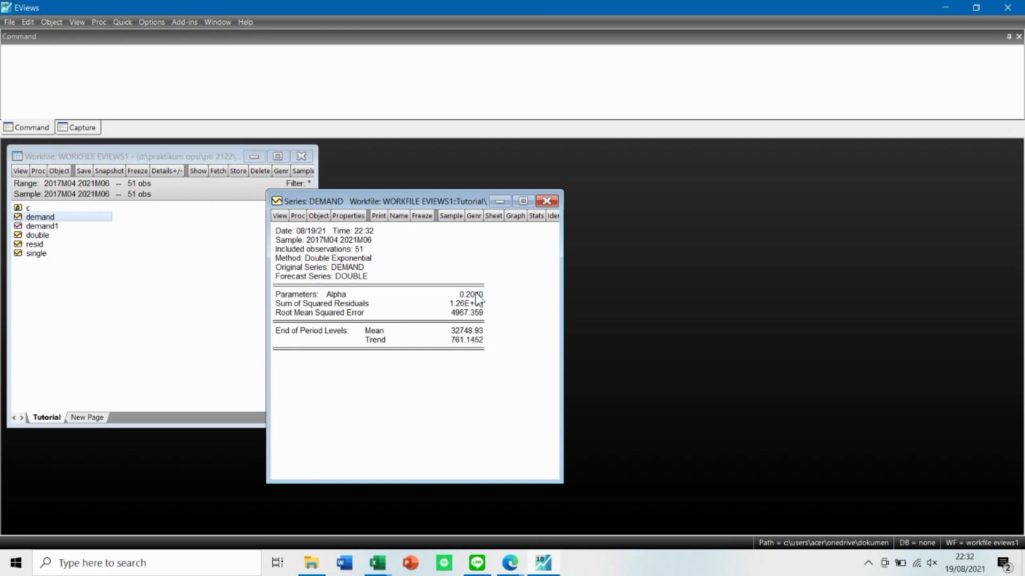
pyautogui.doubleClick(42, 237)
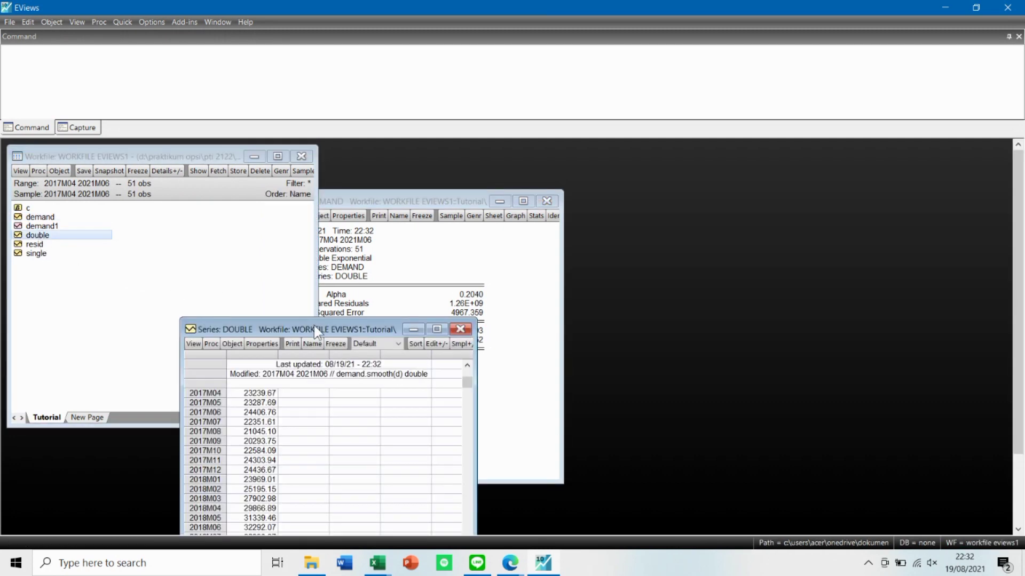
pyautogui.moveTo(314, 325); pyautogui.dragTo(701, 198)
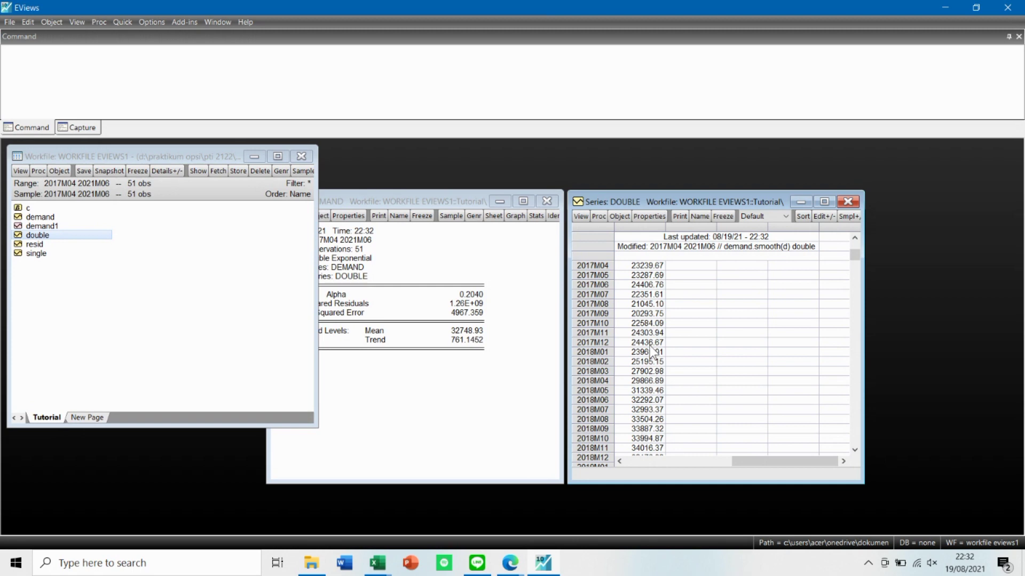
pyautogui.click(504, 352)
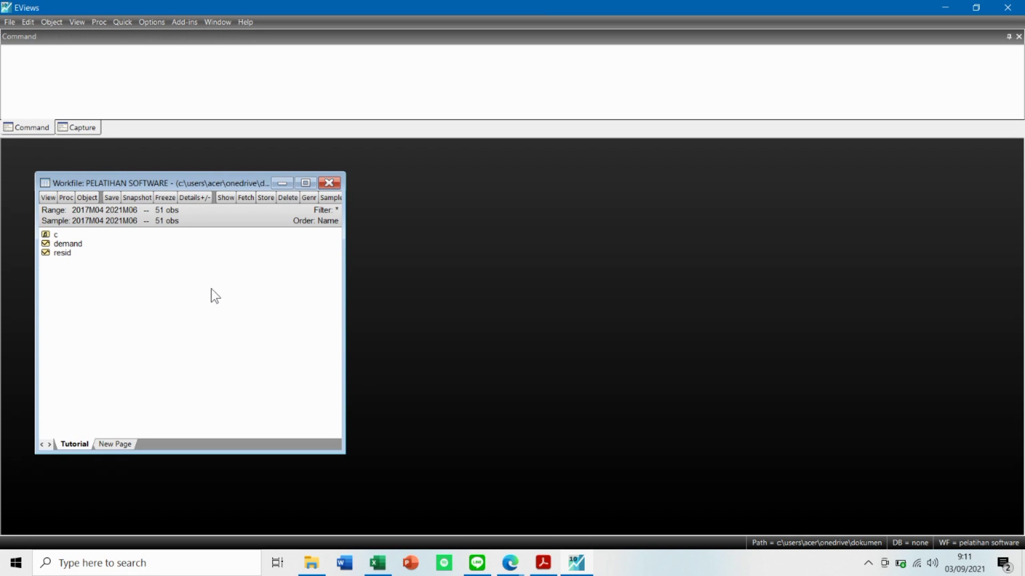
# Open the demand series and run an Augmented Dickey-Fuller unit root test at level with intercept, then examine the results.
pyautogui.doubleClick(68, 244)
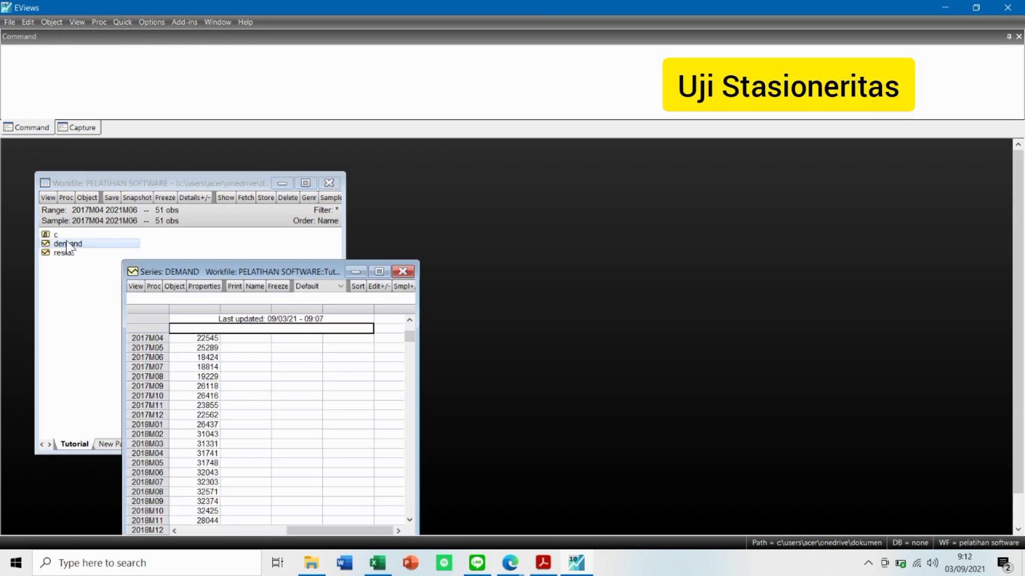
pyautogui.moveTo(250, 268); pyautogui.dragTo(483, 180)
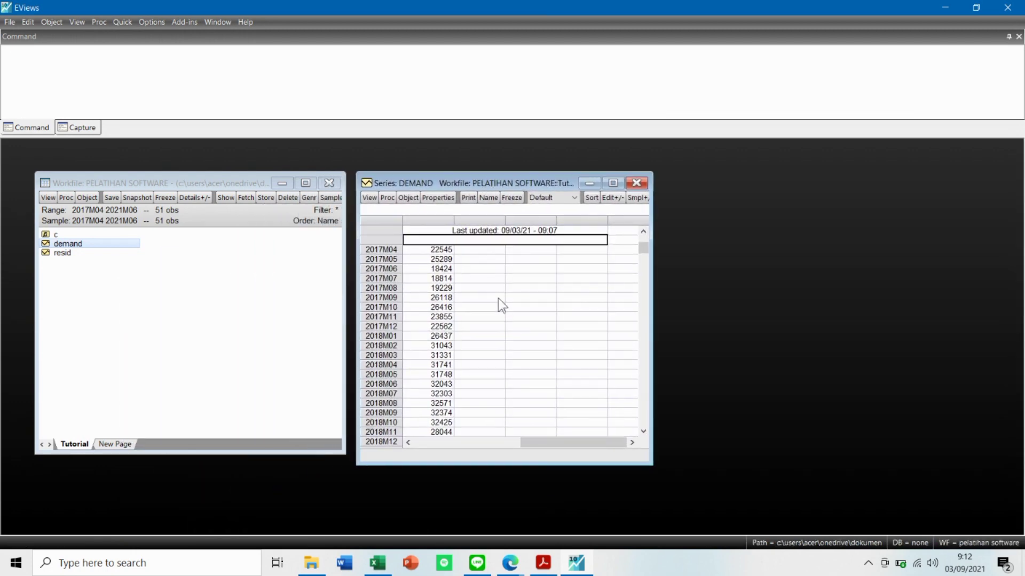
pyautogui.click(369, 198)
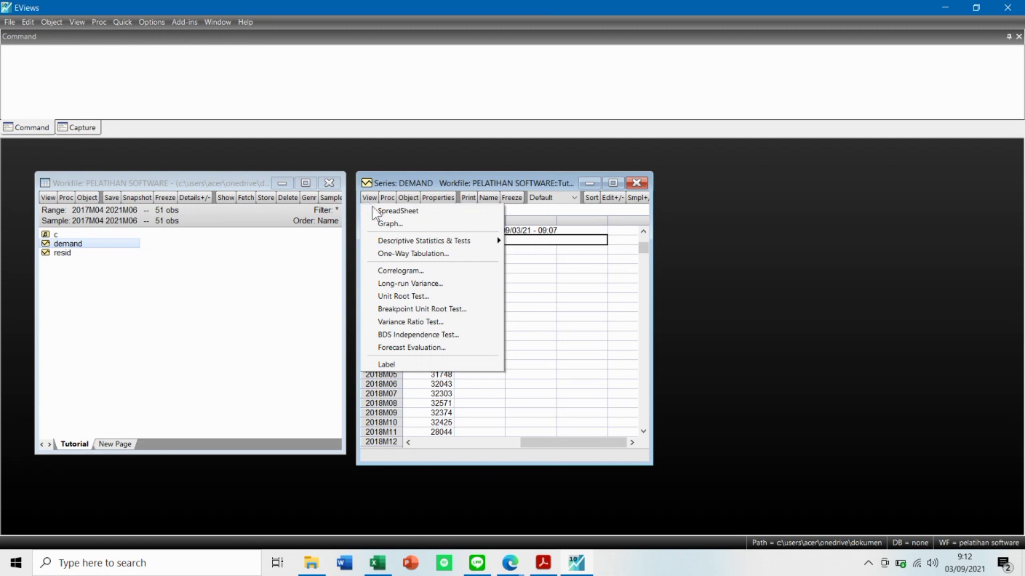
pyautogui.click(441, 298)
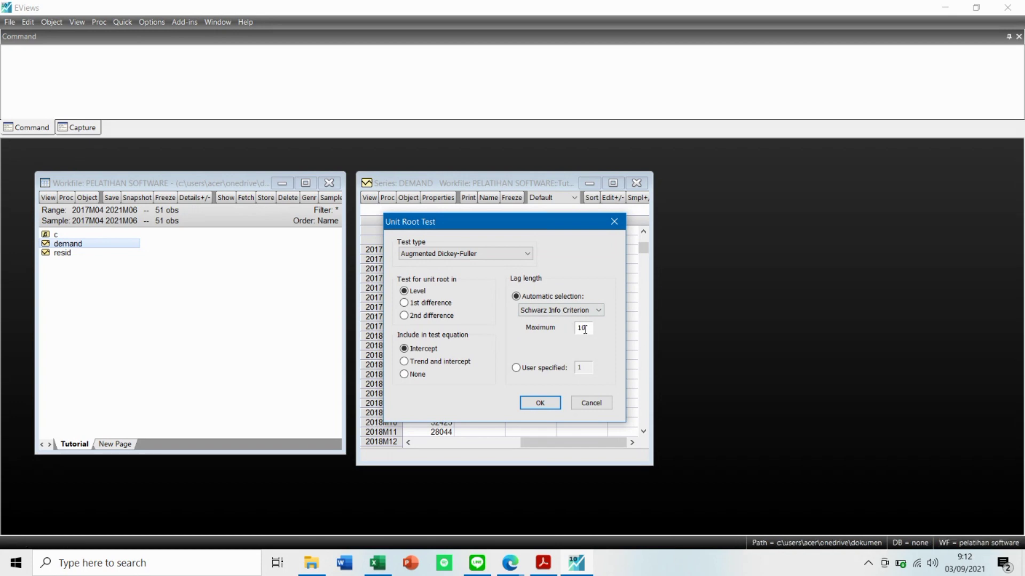
pyautogui.click(540, 404)
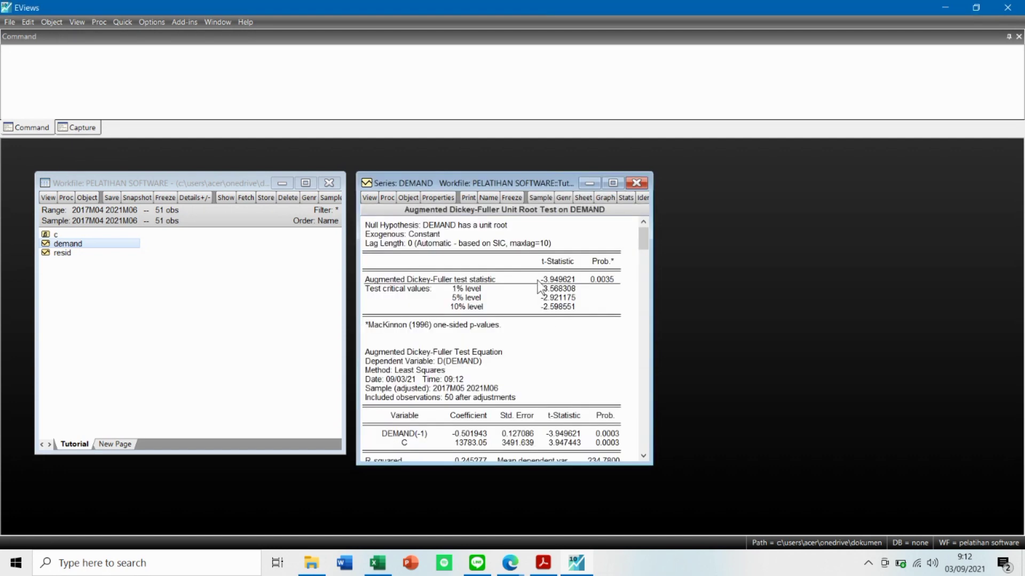
pyautogui.moveTo(644, 245); pyautogui.dragTo(642, 224)
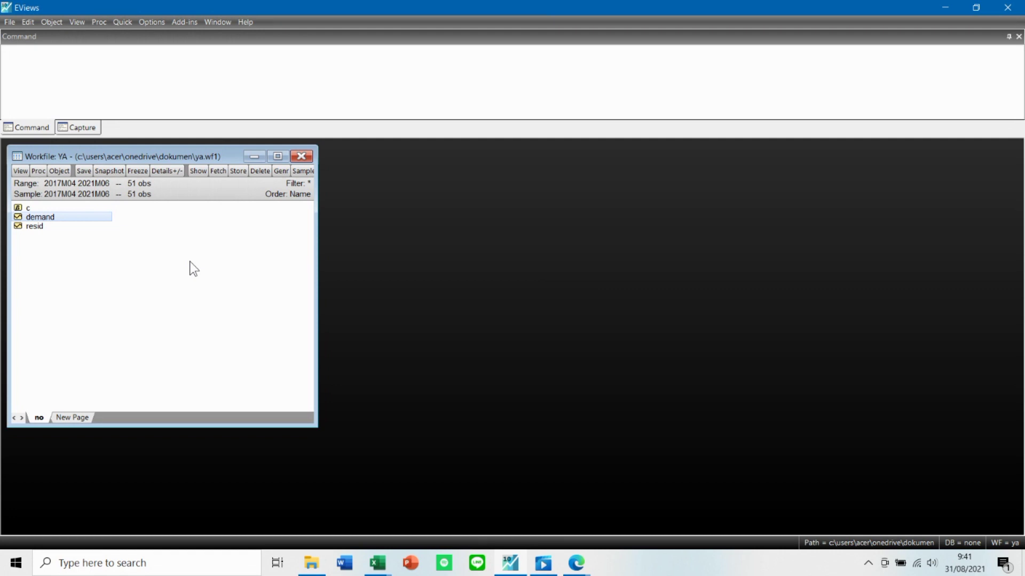
# Open demand in the YA workfile and display its level correlogram with 18 lags in a window clear of the object list.
pyautogui.doubleClick(88, 217)
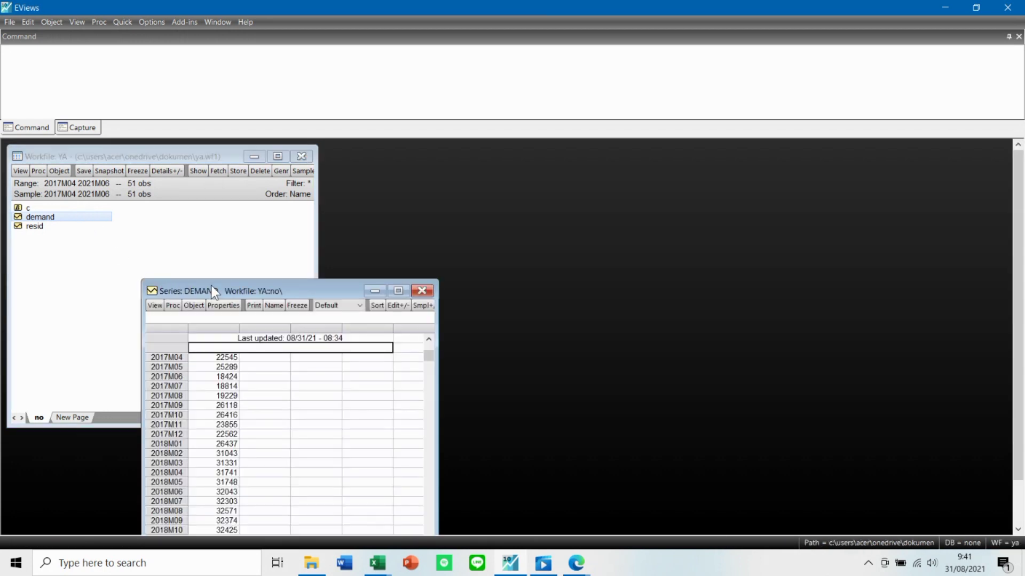
pyautogui.moveTo(208, 291); pyautogui.dragTo(219, 188)
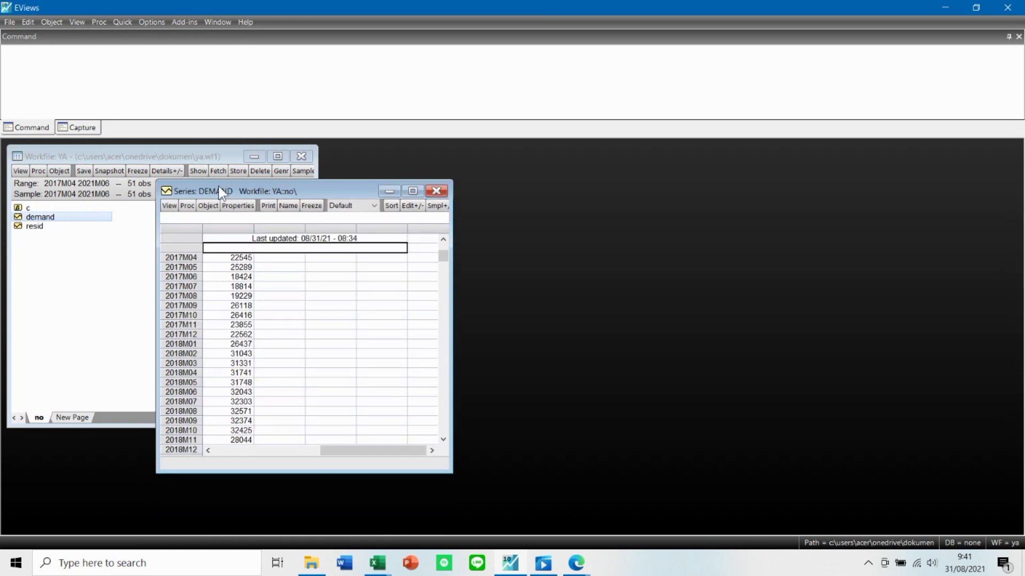
pyautogui.click(166, 206)
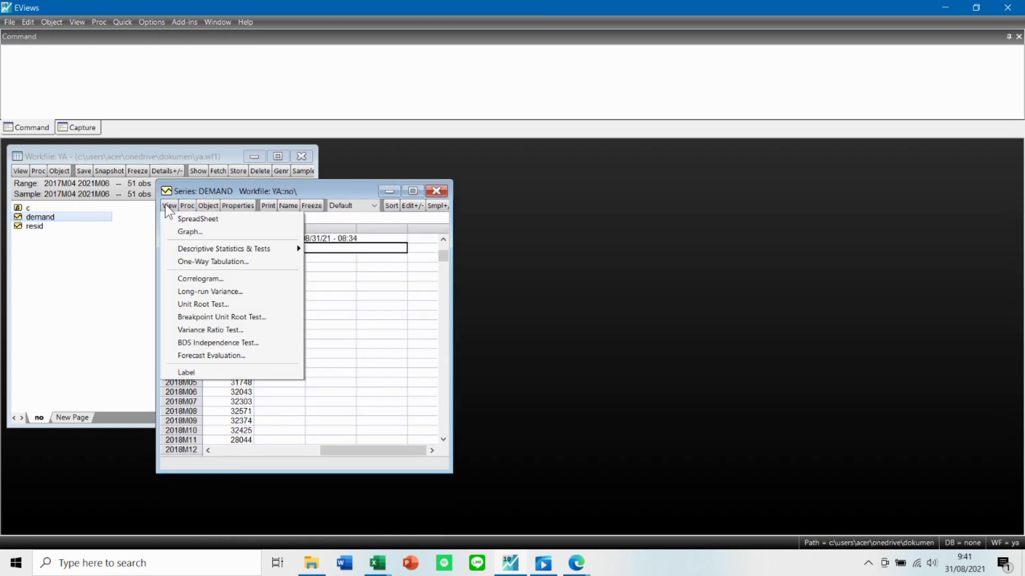
pyautogui.click(201, 278)
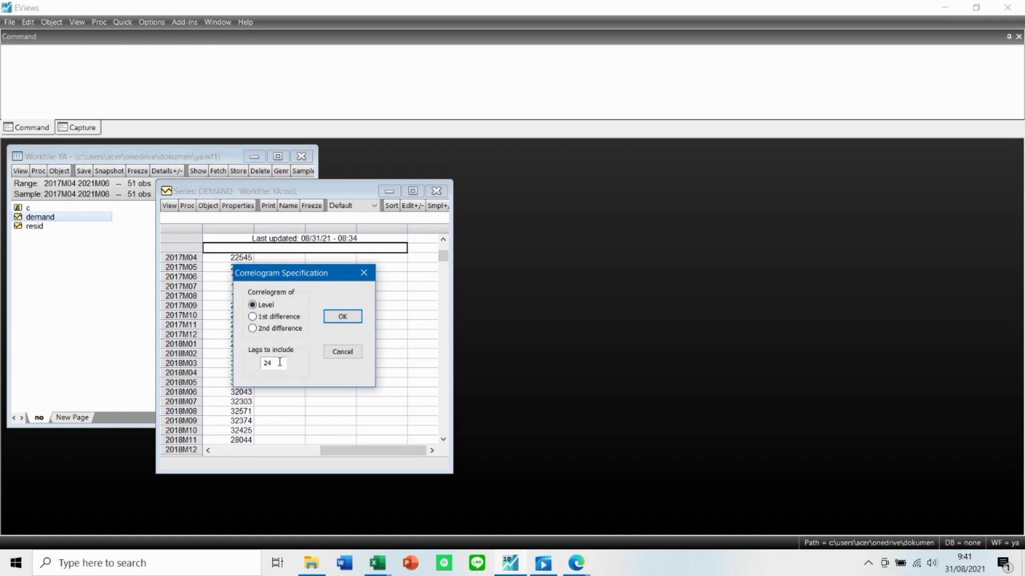
pyautogui.moveTo(280, 362); pyautogui.dragTo(258, 363)
pyautogui.click(343, 317)
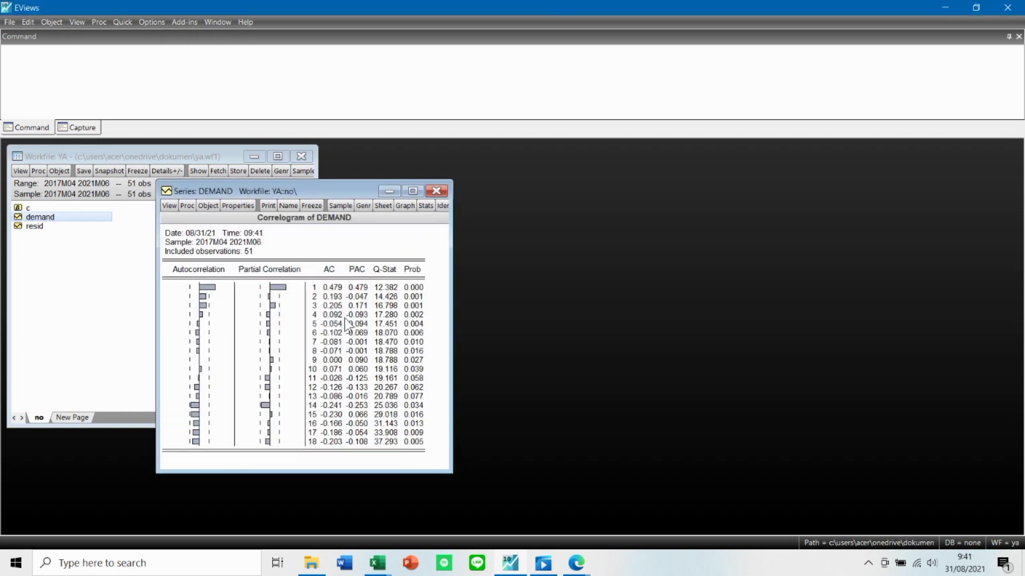
pyautogui.moveTo(270, 188); pyautogui.dragTo(378, 179)
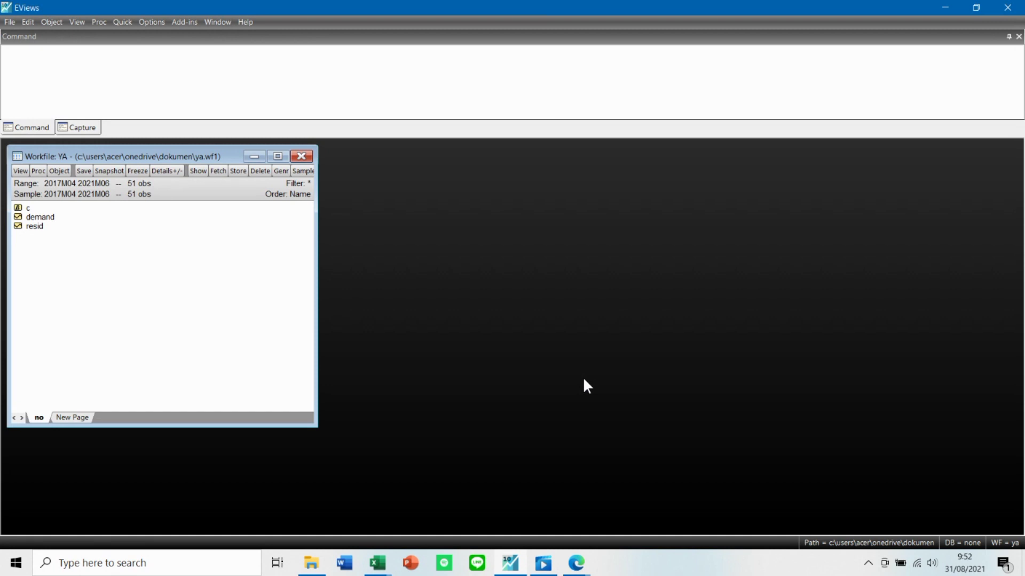
# Create an equation object named AR1, estimate demand c AR(1) by least squares, and close the results after reviewing them.
pyautogui.rightClick(134, 298)
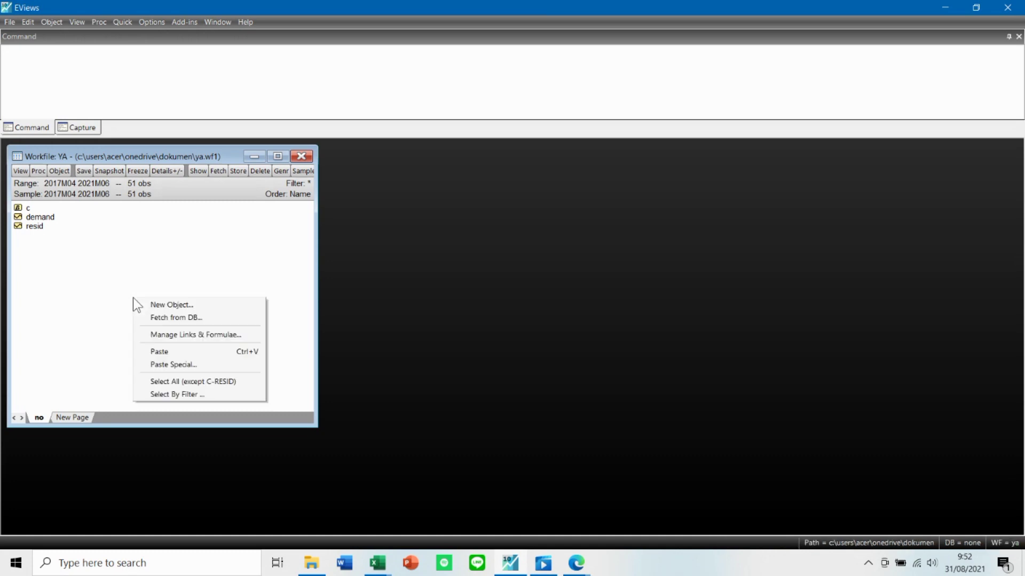
pyautogui.click(177, 306)
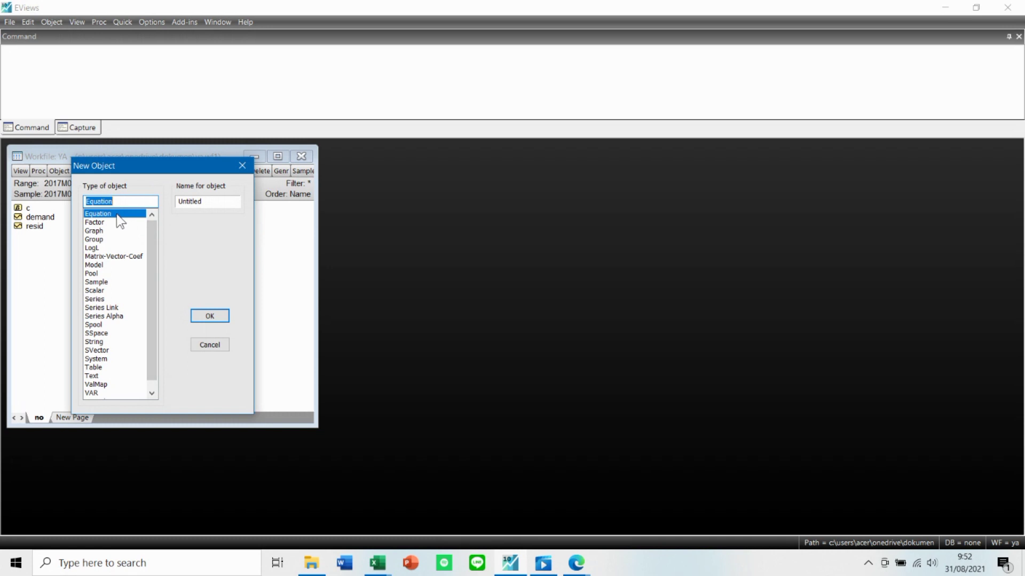
pyautogui.moveTo(209, 201); pyautogui.dragTo(167, 199)
pyautogui.write('A')
pyautogui.click(216, 318)
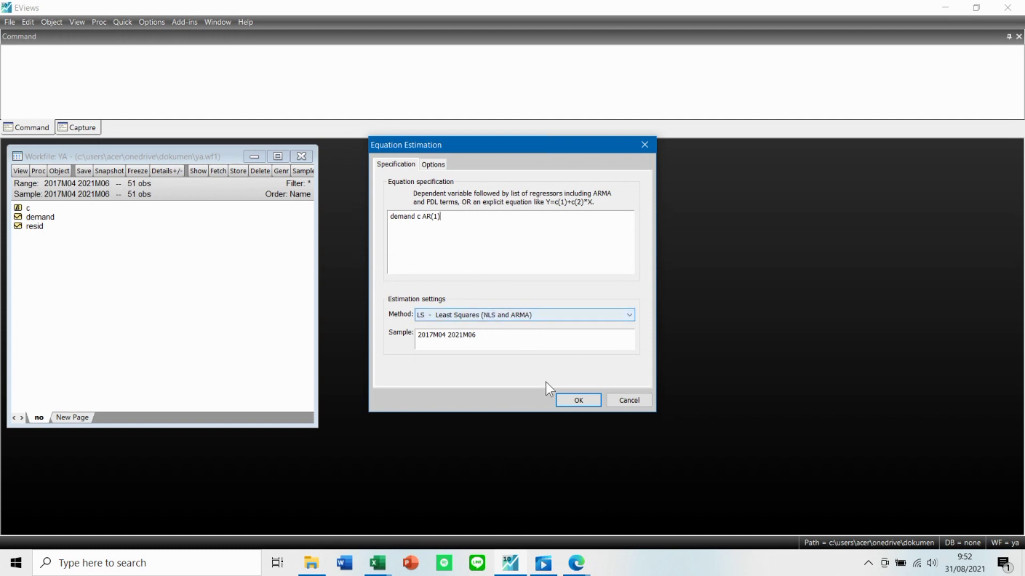
pyautogui.click(563, 400)
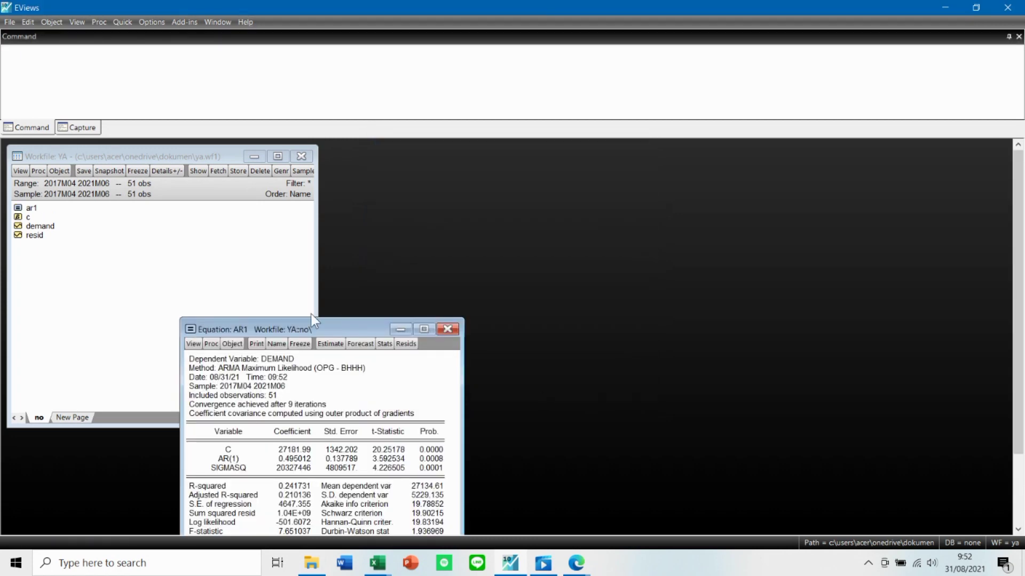
pyautogui.moveTo(284, 329); pyautogui.dragTo(437, 162)
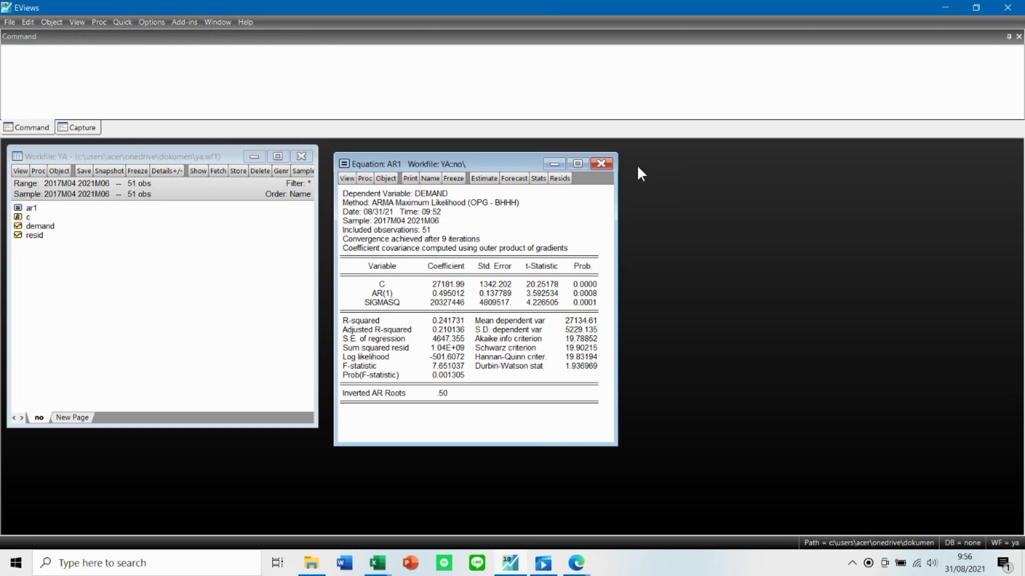
pyautogui.click(606, 162)
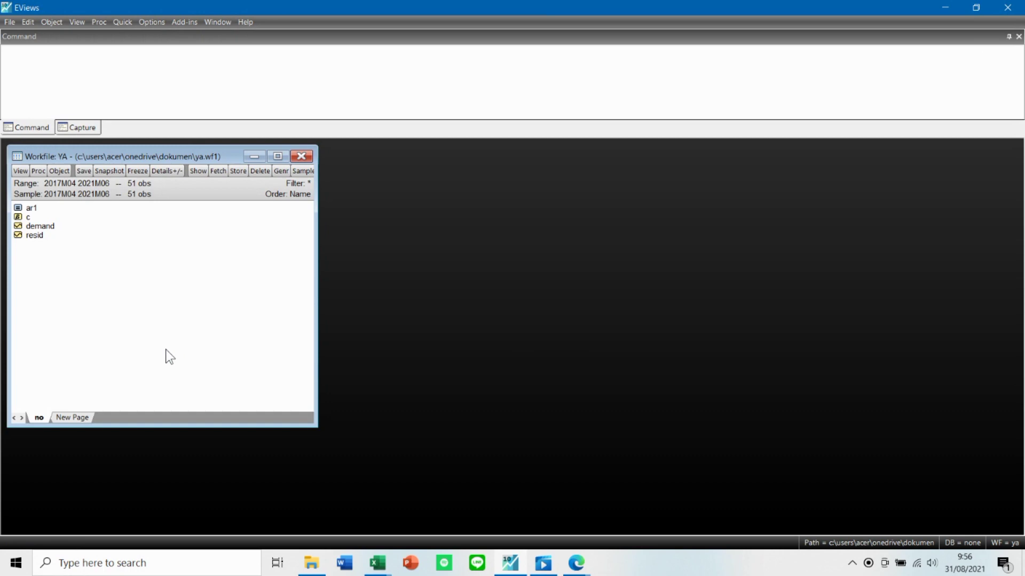
# Create a new equation object named AR2 in the YA workfile.
pyautogui.rightClick(171, 292)
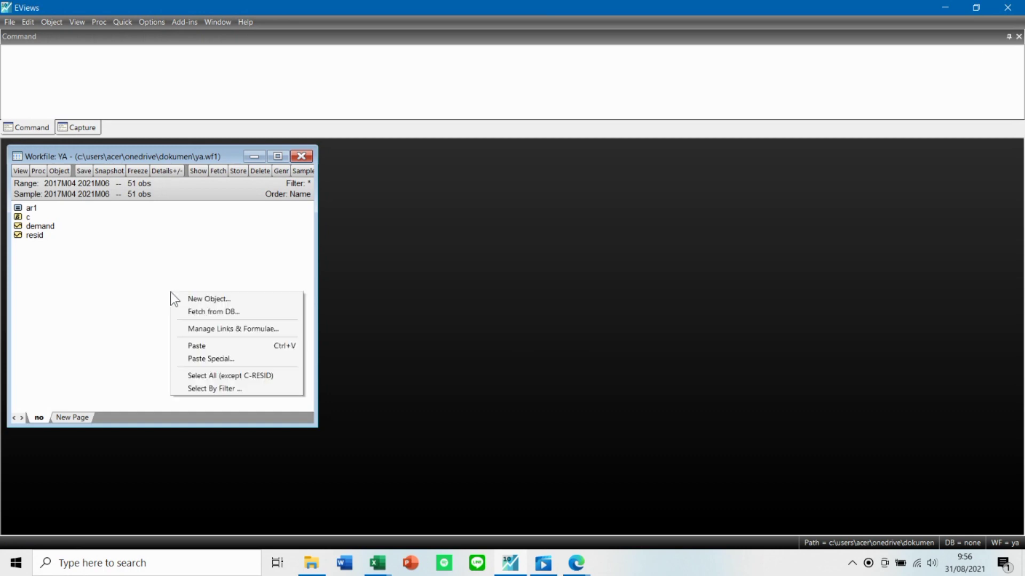
pyautogui.click(205, 299)
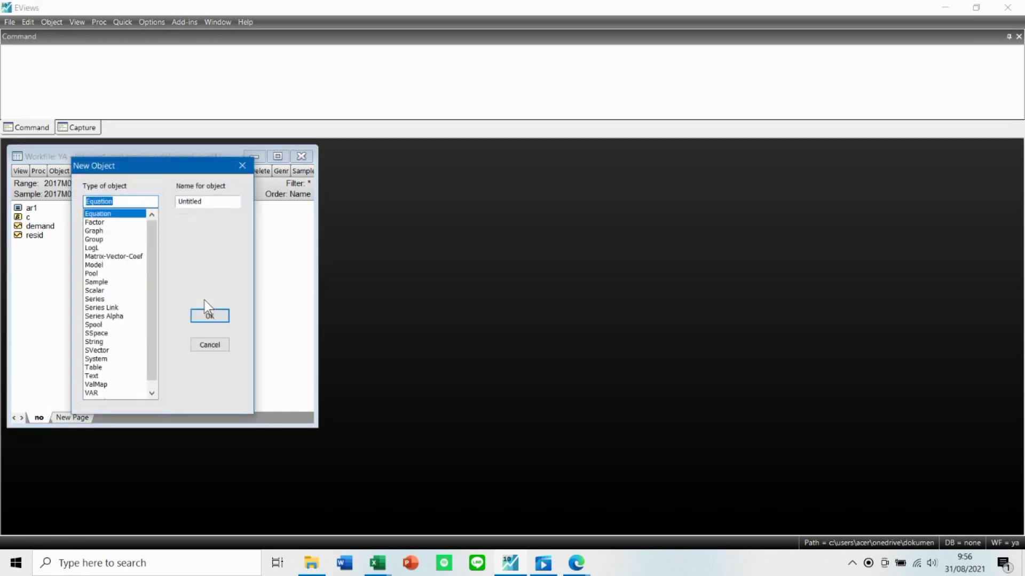
pyautogui.press('Tab')
pyautogui.write('AR2')
pyautogui.press('Return')
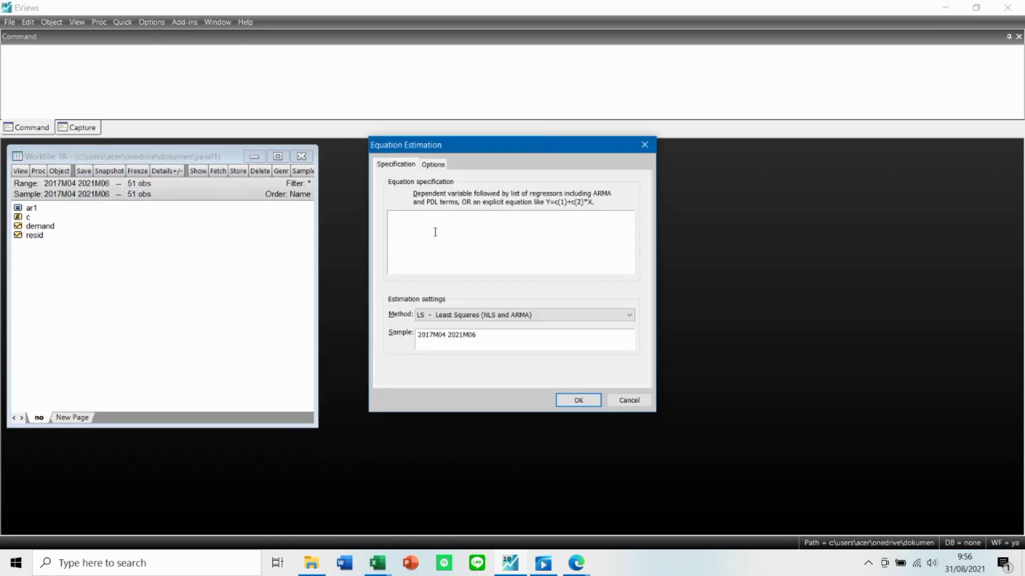
# Estimate the AR2 equation by least squares as demand c AR(1) AR(2), place its results beside the workfile, and review them.
pyautogui.write('demand c AR(1) AR(2')
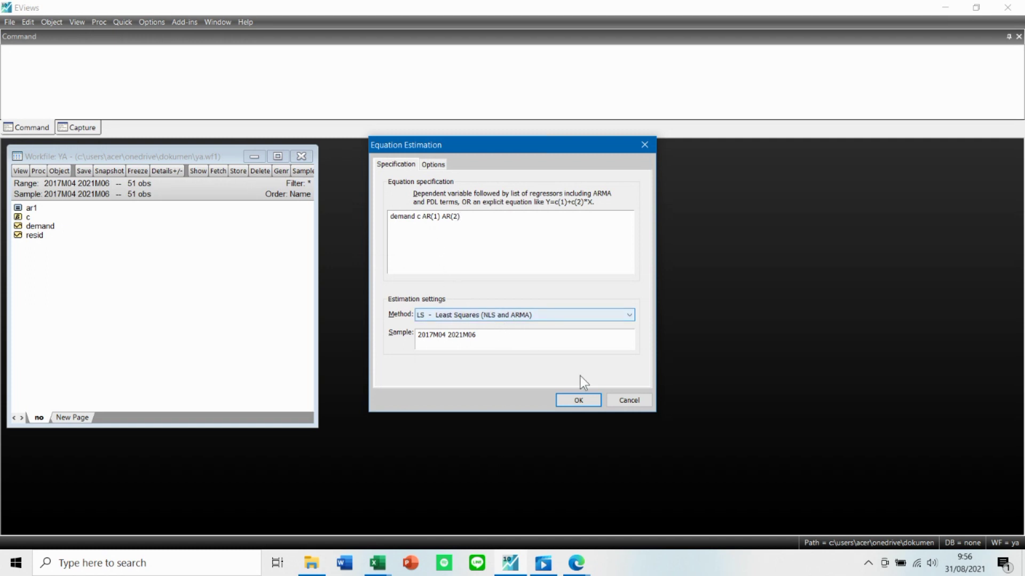
pyautogui.click(578, 401)
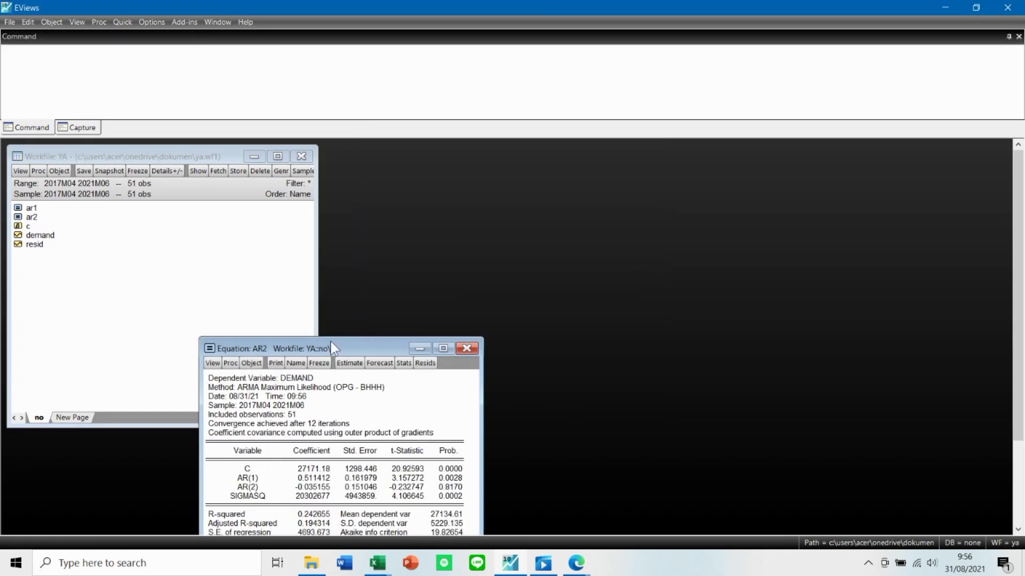
pyautogui.moveTo(330, 342); pyautogui.dragTo(460, 163)
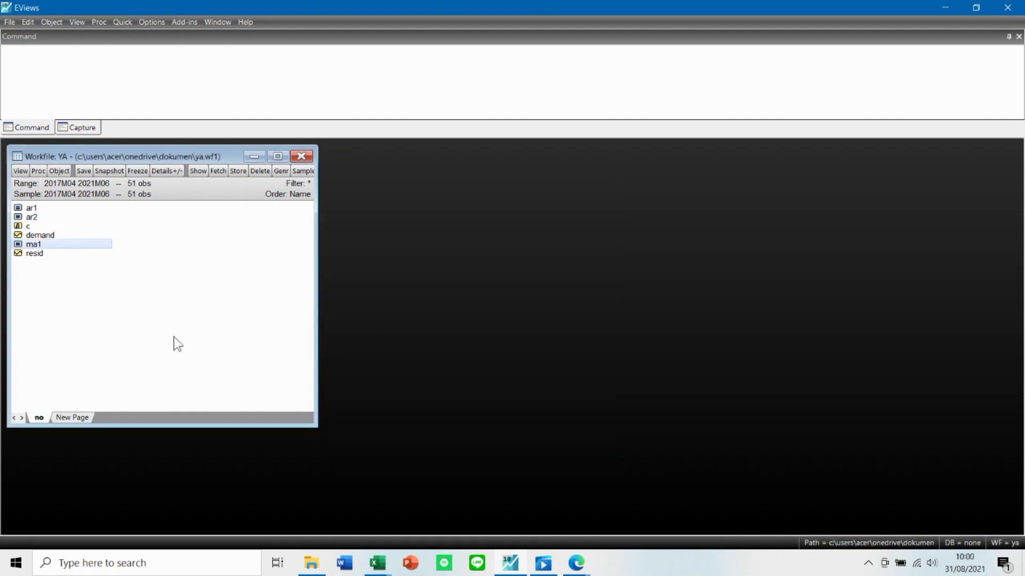
pyautogui.click(174, 338)
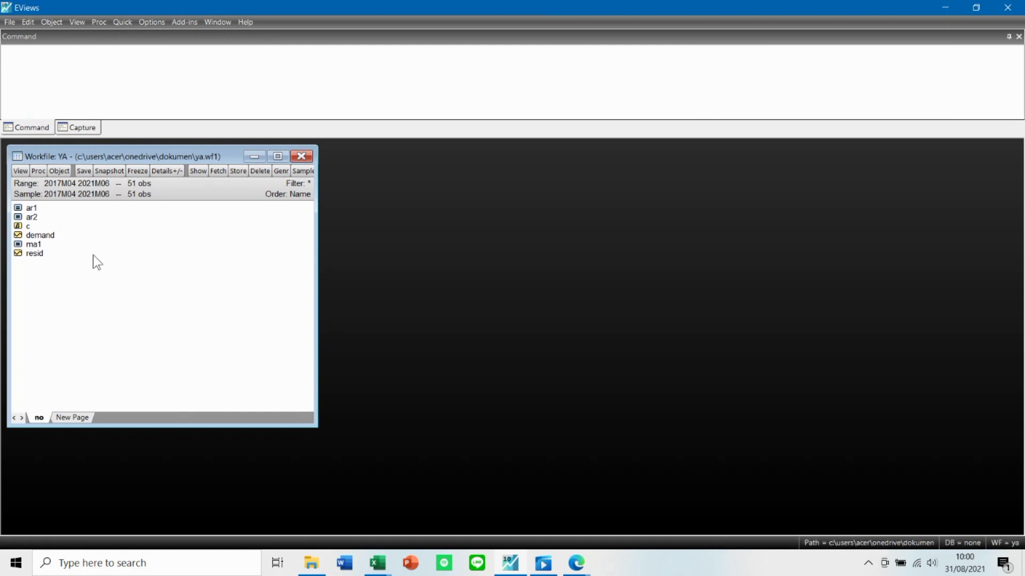
# Open equation ma1 and display its residual correlogram with Q-statistics at the default lag count, in an enlarged window.
pyautogui.doubleClick(33, 244)
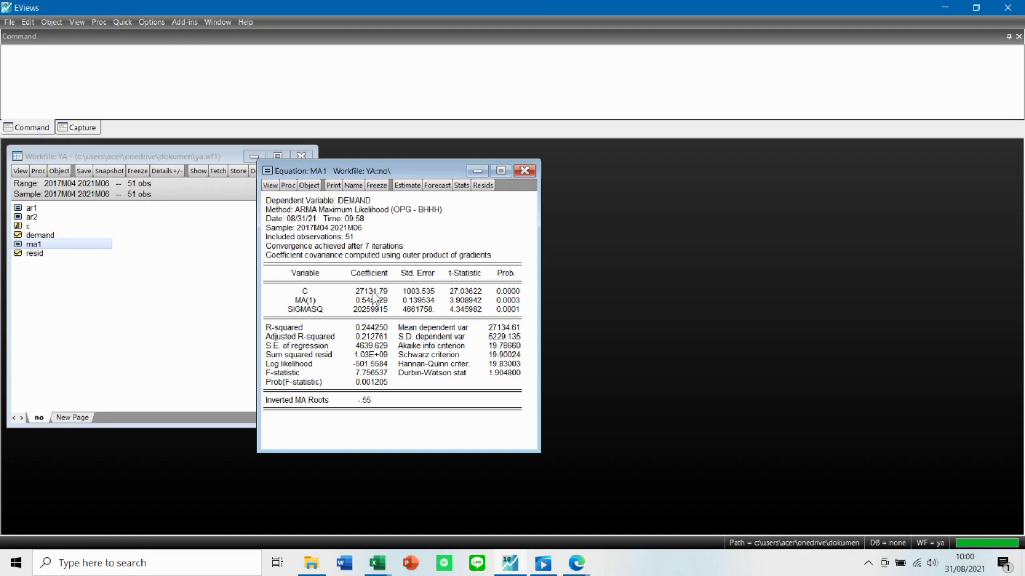
pyautogui.click(270, 186)
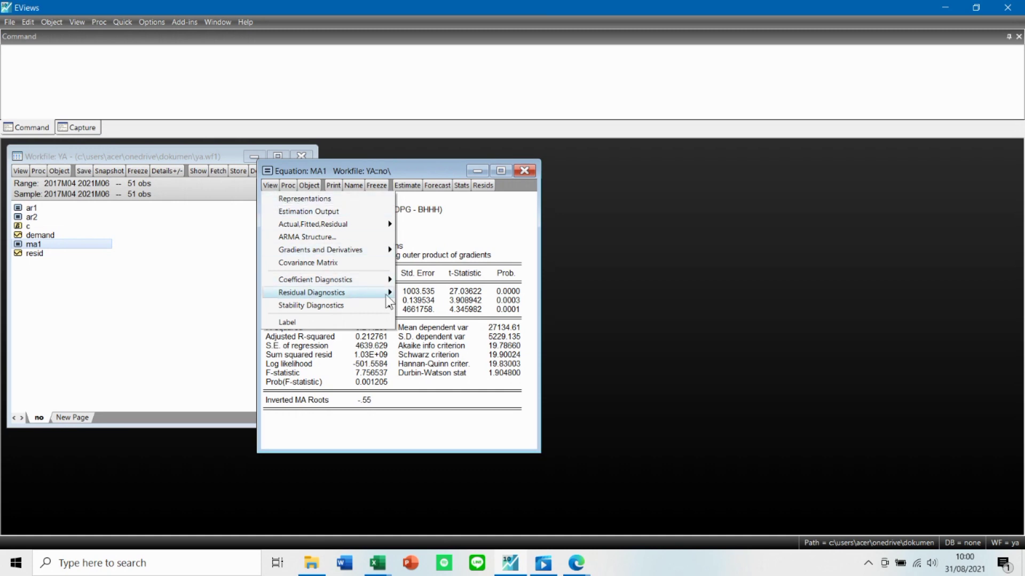
pyautogui.moveTo(386, 293)
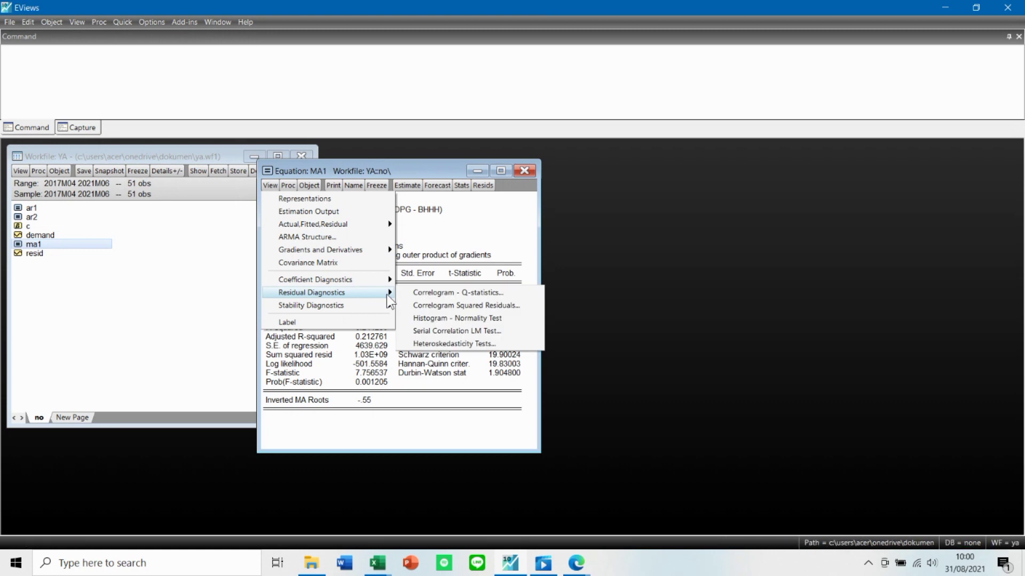
pyautogui.click(420, 294)
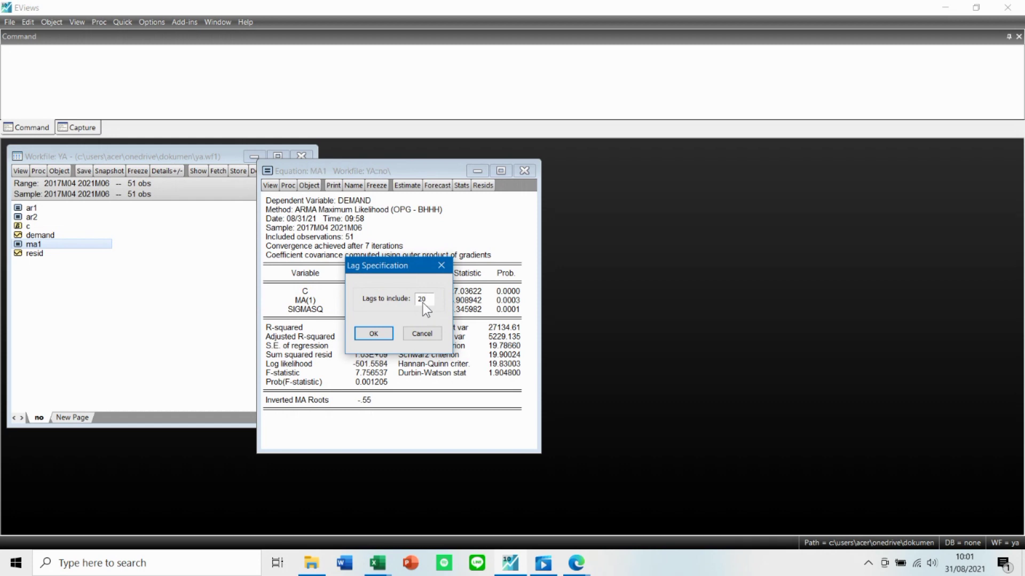
pyautogui.click(371, 337)
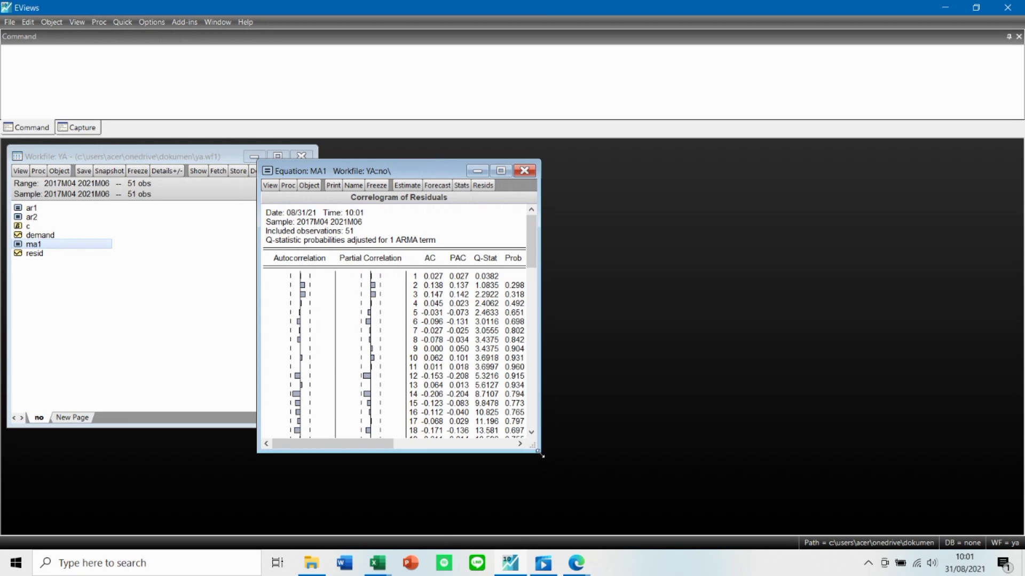
pyautogui.moveTo(540, 453); pyautogui.dragTo(655, 533)
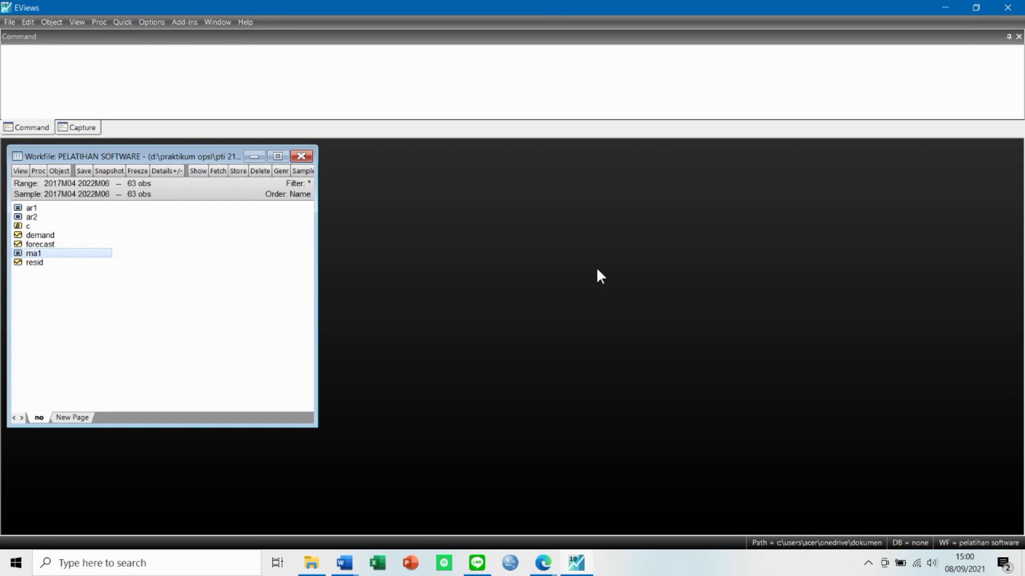
# Open ma1 in the PELATIHAN SOFTWARE workfile and display its squared-residuals correlogram with 24 lags in an enlarged window clear of the object list.
pyautogui.doubleClick(33, 254)
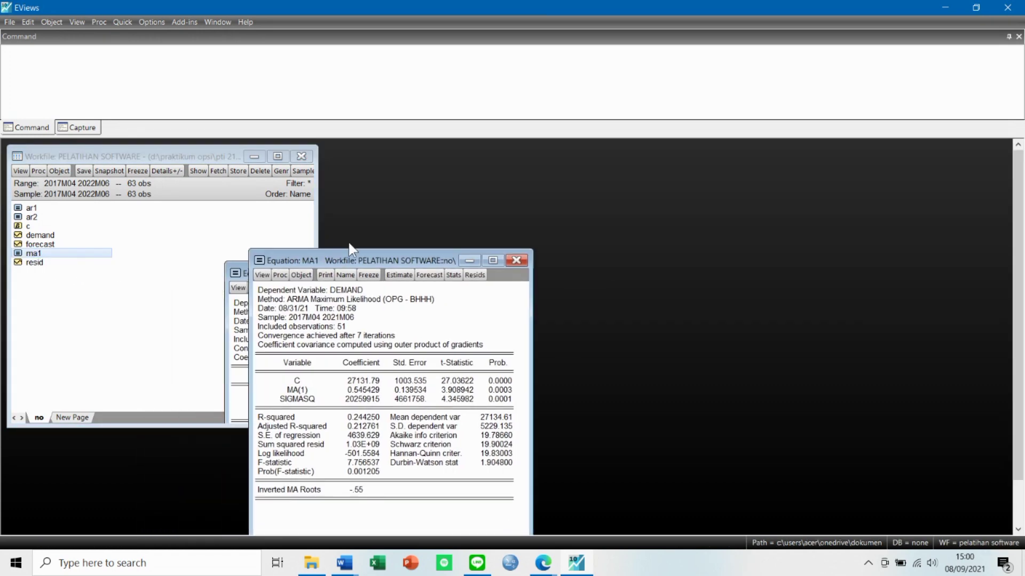
pyautogui.moveTo(349, 251); pyautogui.dragTo(406, 155)
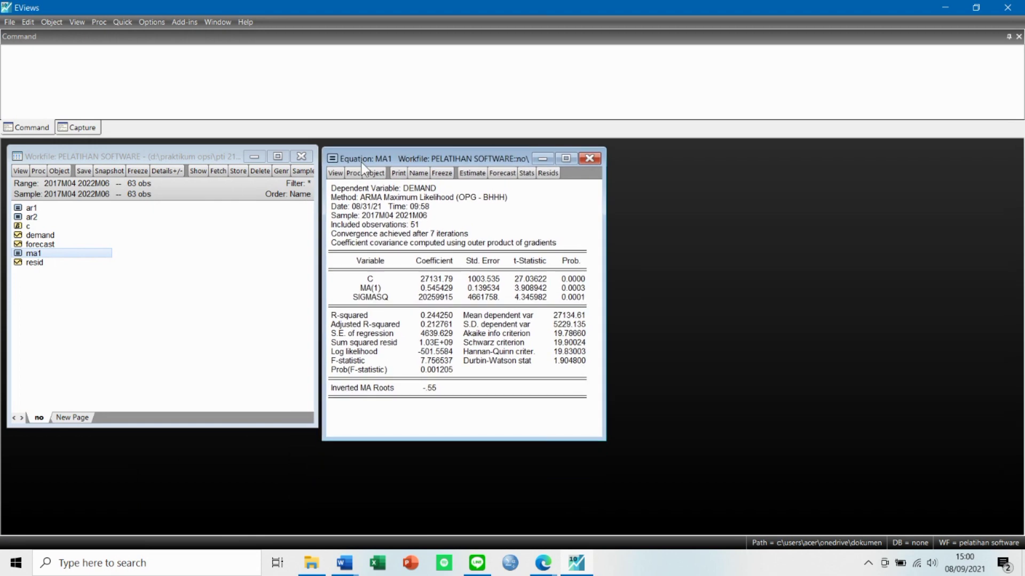
pyautogui.click(335, 175)
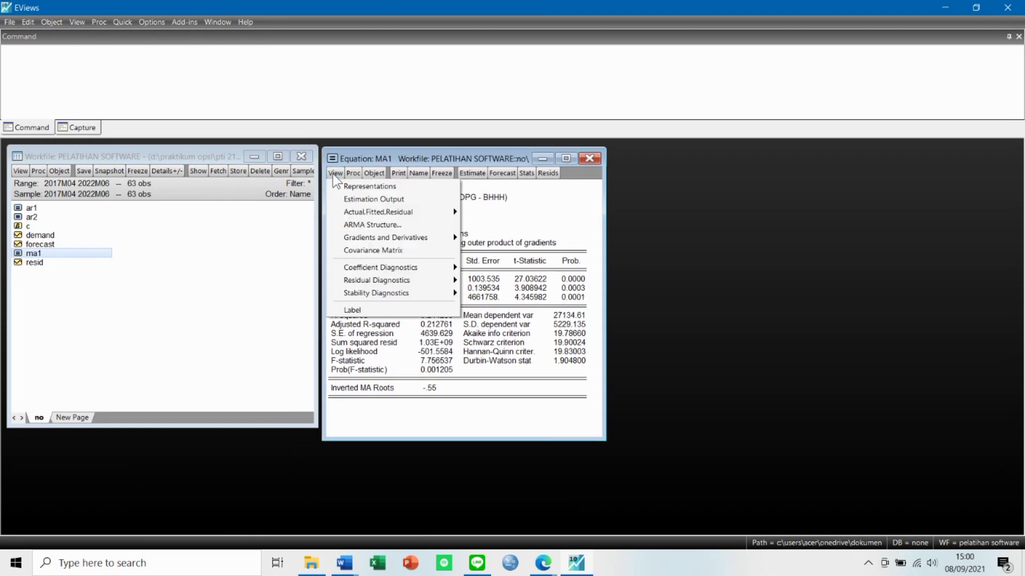
pyautogui.moveTo(435, 288)
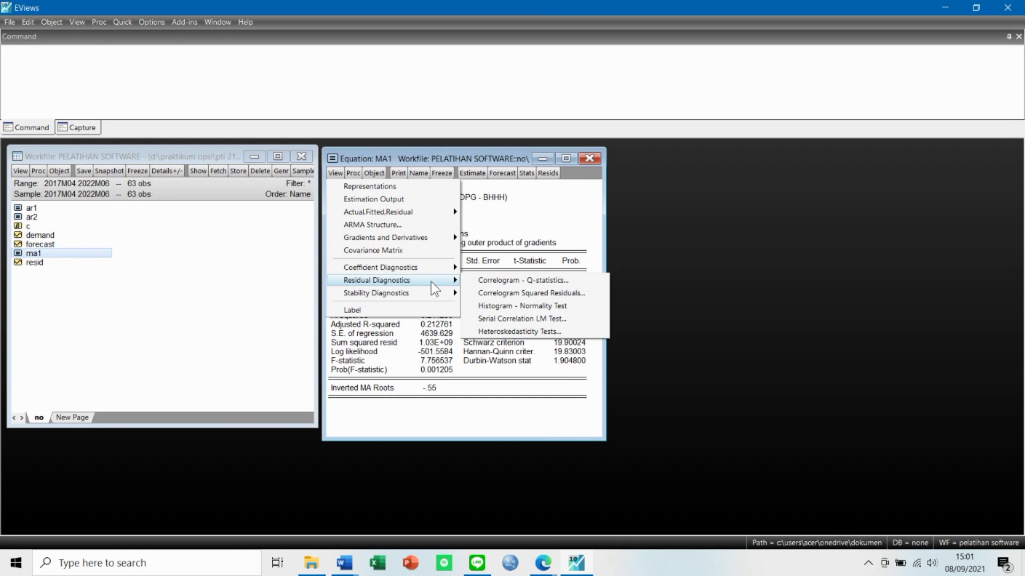
pyautogui.click(588, 296)
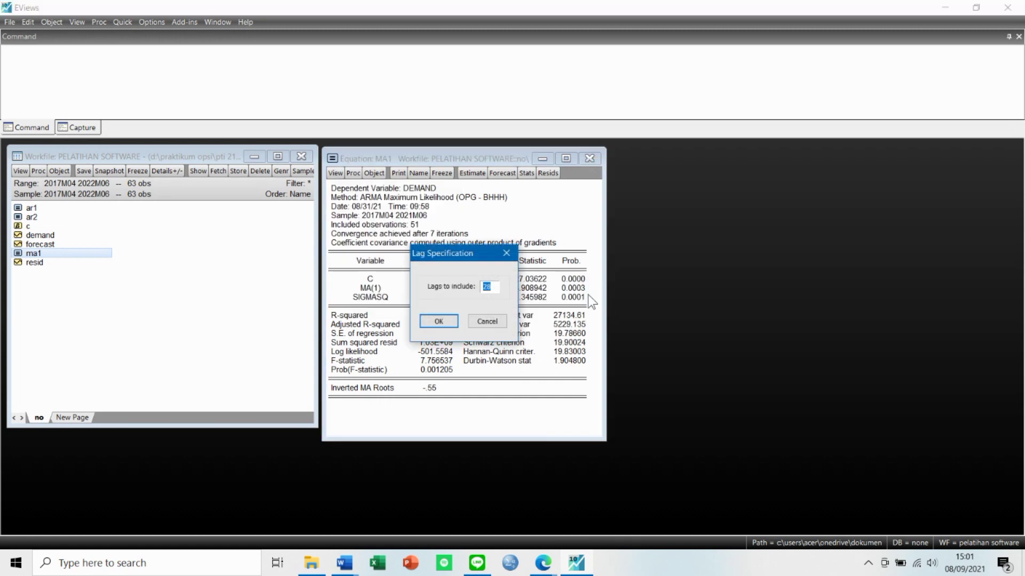
pyautogui.click(431, 321)
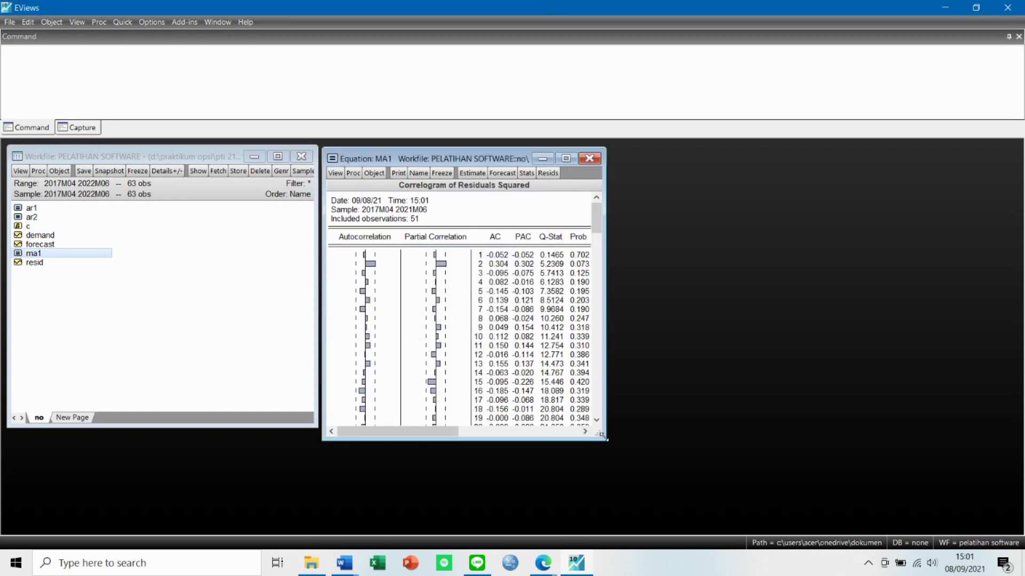
pyautogui.moveTo(607, 441); pyautogui.dragTo(643, 502)
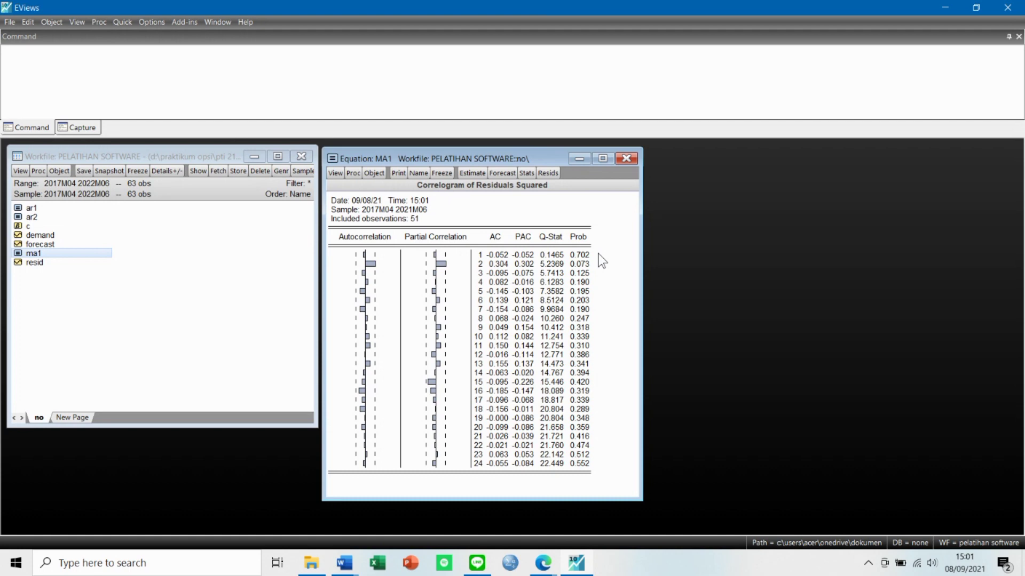
# Examine the probability values in the squared-residuals correlogram, including lag 2, and close the MA1 equation.
pyautogui.moveTo(587, 240); pyautogui.dragTo(570, 341)
pyautogui.click(579, 263)
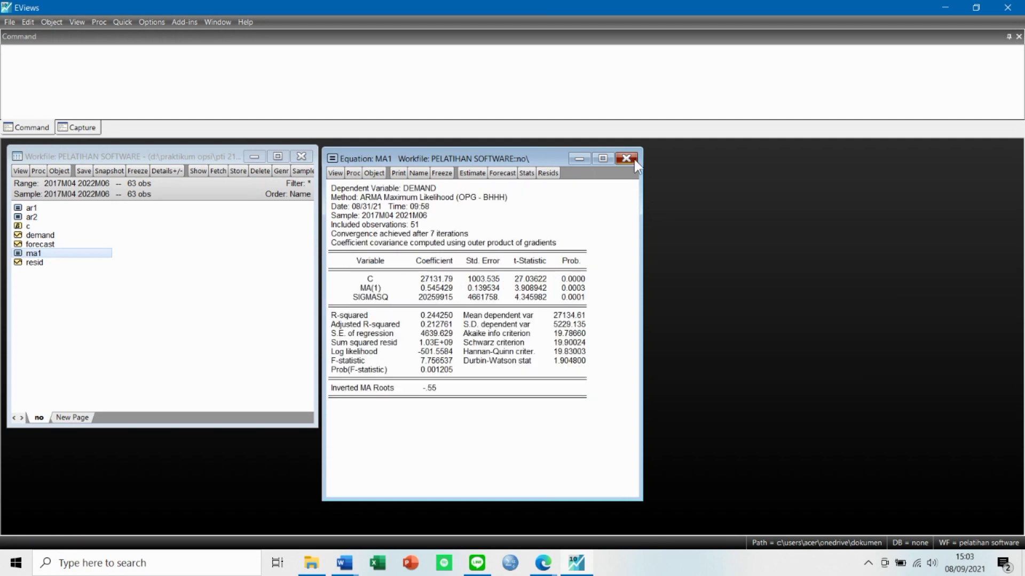
pyautogui.click(633, 159)
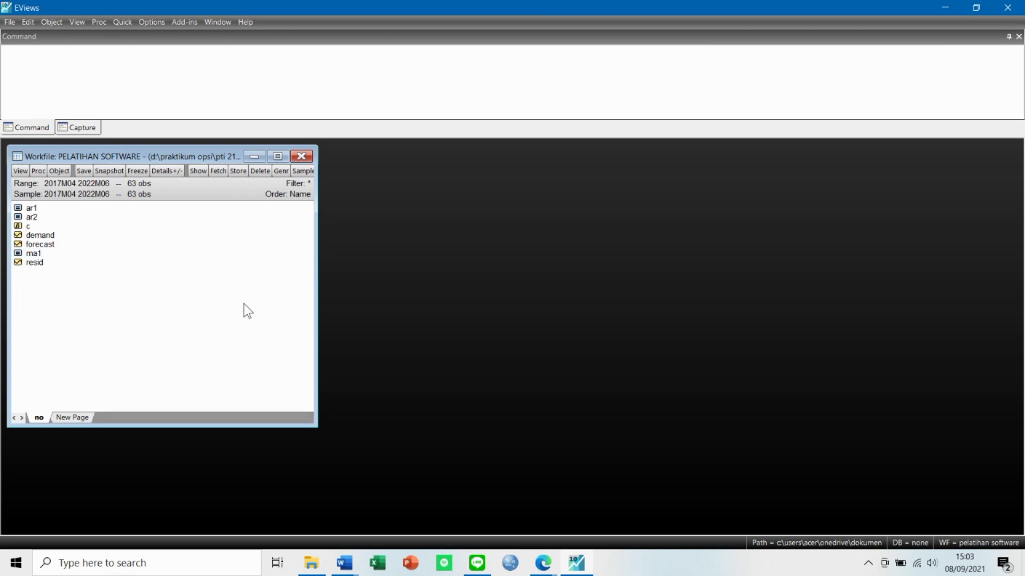
# Reopen ma1 beside the object list, run the histogram normality test on its residuals, and examine the Jarque-Bera probability.
pyautogui.doubleClick(32, 253)
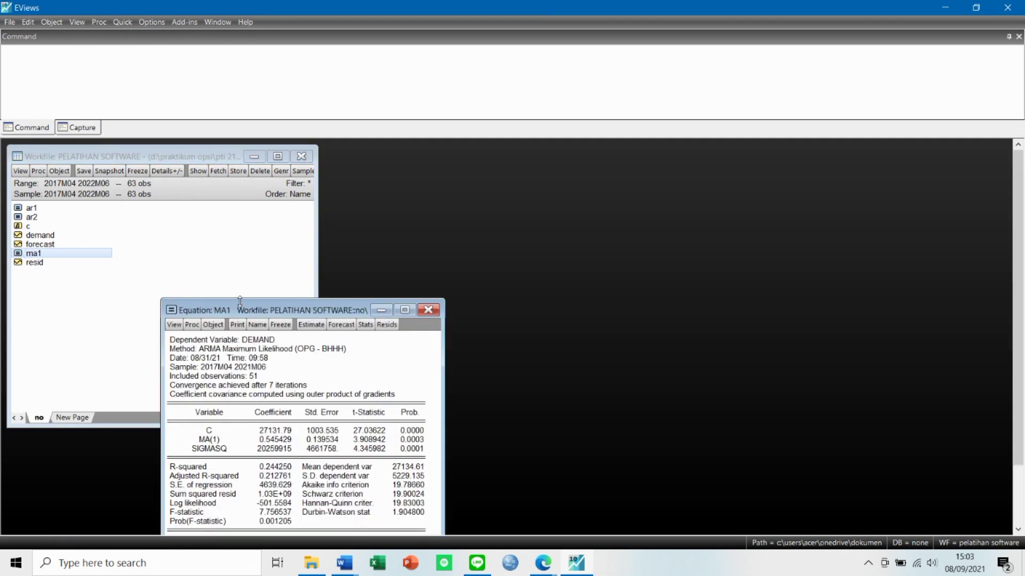
pyautogui.moveTo(248, 308); pyautogui.dragTo(410, 154)
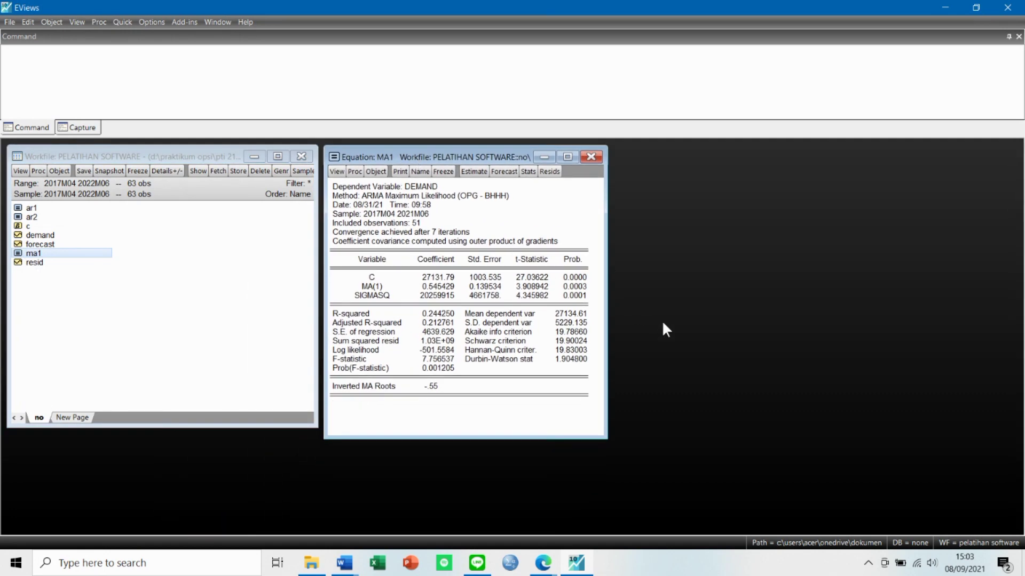
pyautogui.click(337, 172)
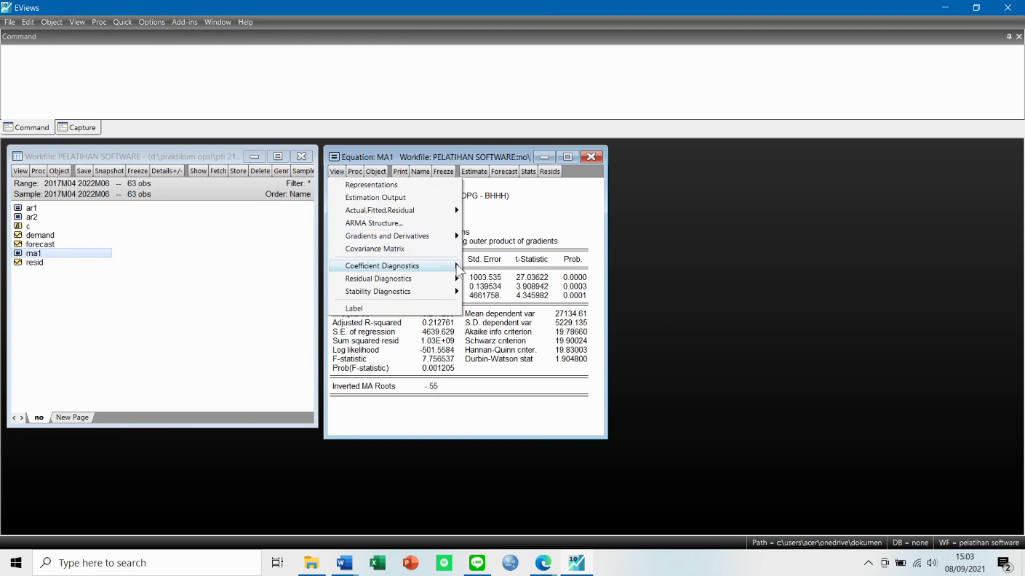
pyautogui.moveTo(459, 278)
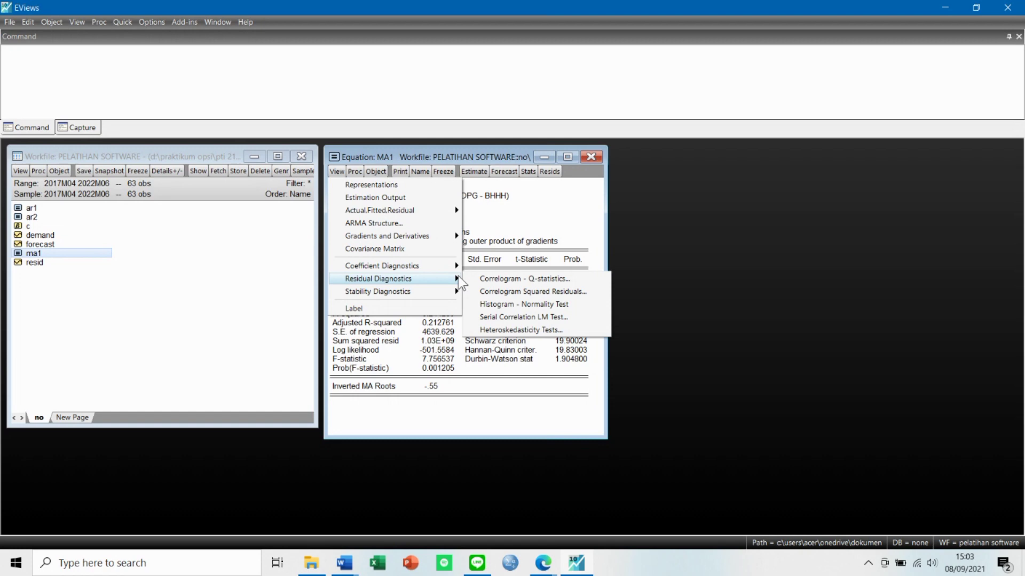
pyautogui.click(492, 308)
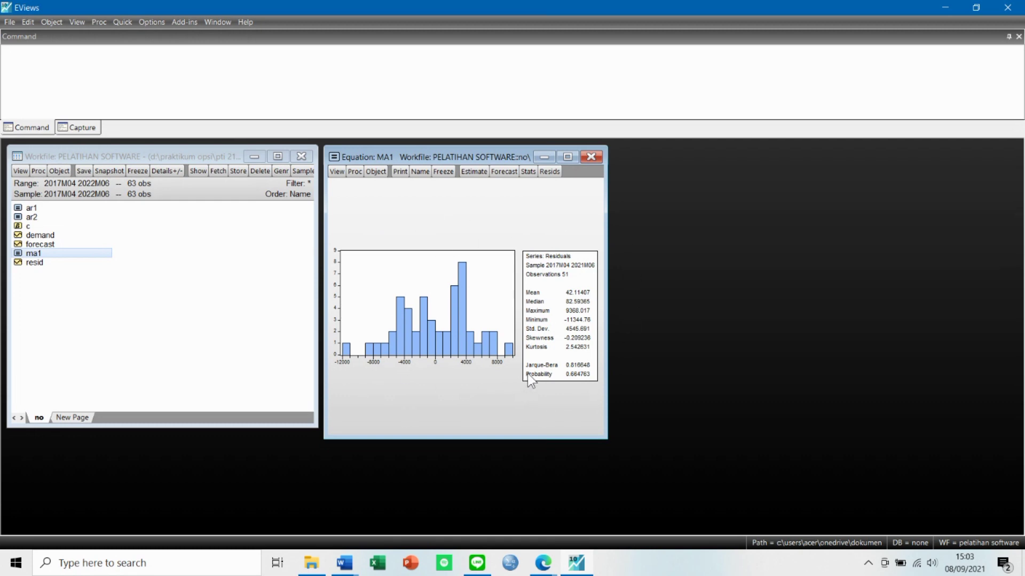
pyautogui.moveTo(528, 373)
pyautogui.mouseDown()
pyautogui.moveTo(553, 375)
pyautogui.moveTo(530, 376)
pyautogui.mouseUp()
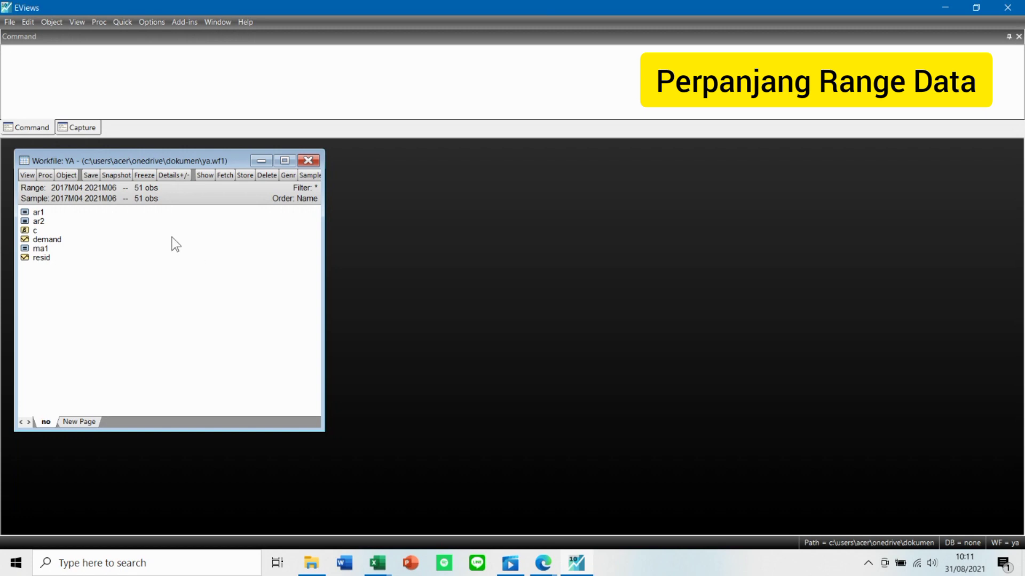
# Extend the YA workfile's monthly range by setting its end date to 2022M06, and accept inserting the additional observations.
pyautogui.rightClick(207, 272)
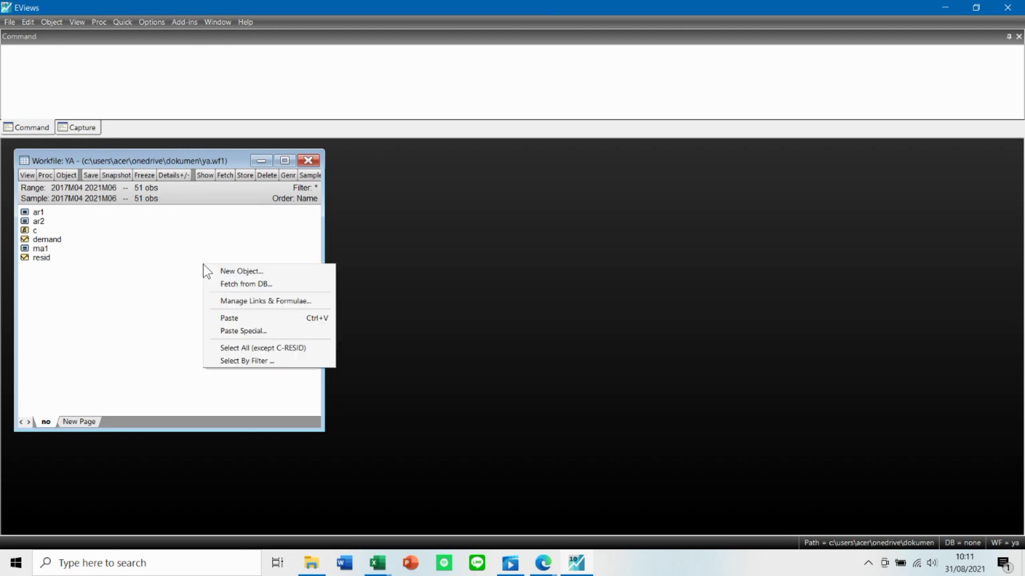
pyautogui.click(138, 260)
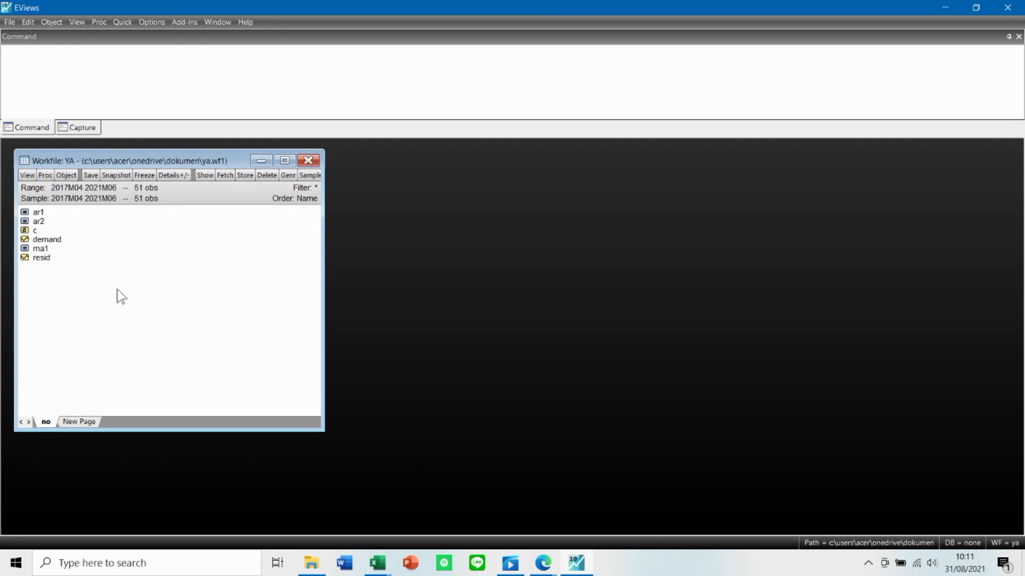
pyautogui.click(44, 175)
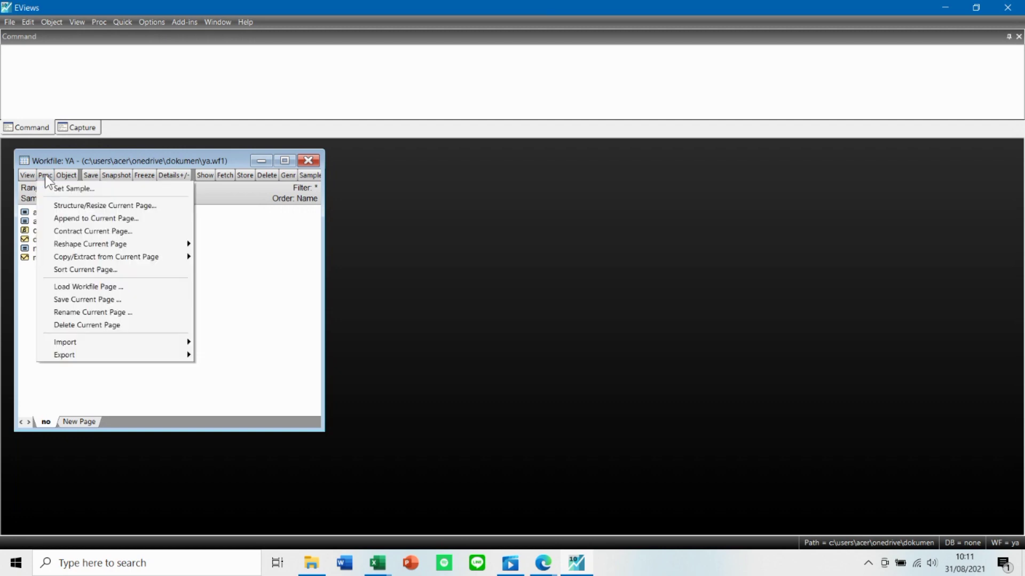
pyautogui.click(93, 208)
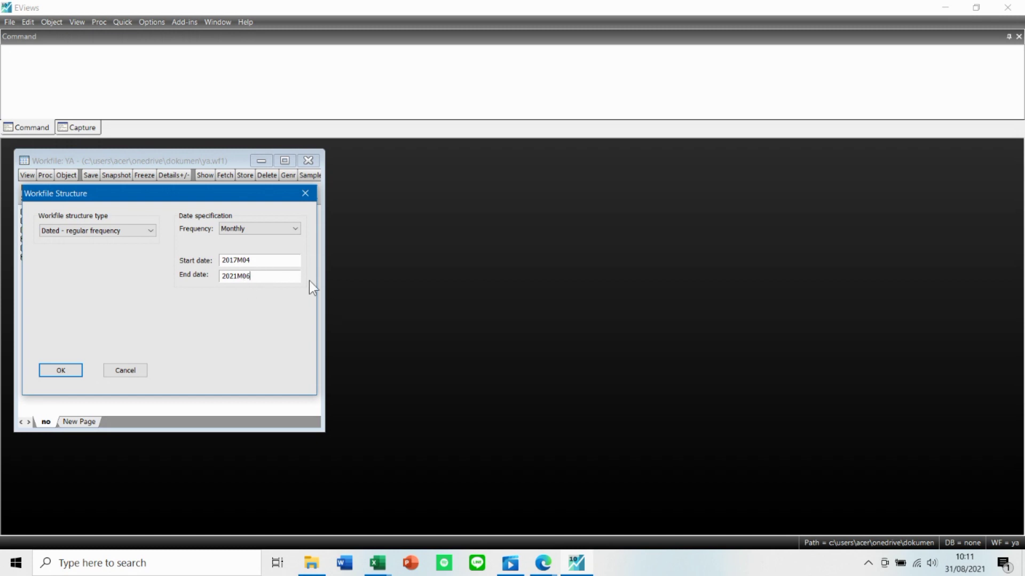
pyautogui.click(237, 277)
pyautogui.press('BackSpace')
pyautogui.click(69, 370)
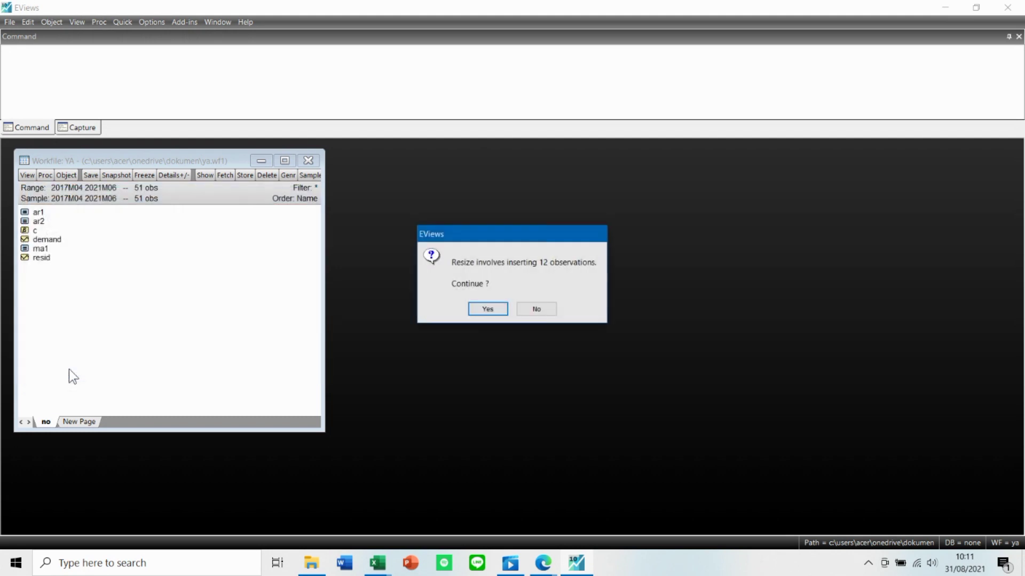
pyautogui.click(488, 309)
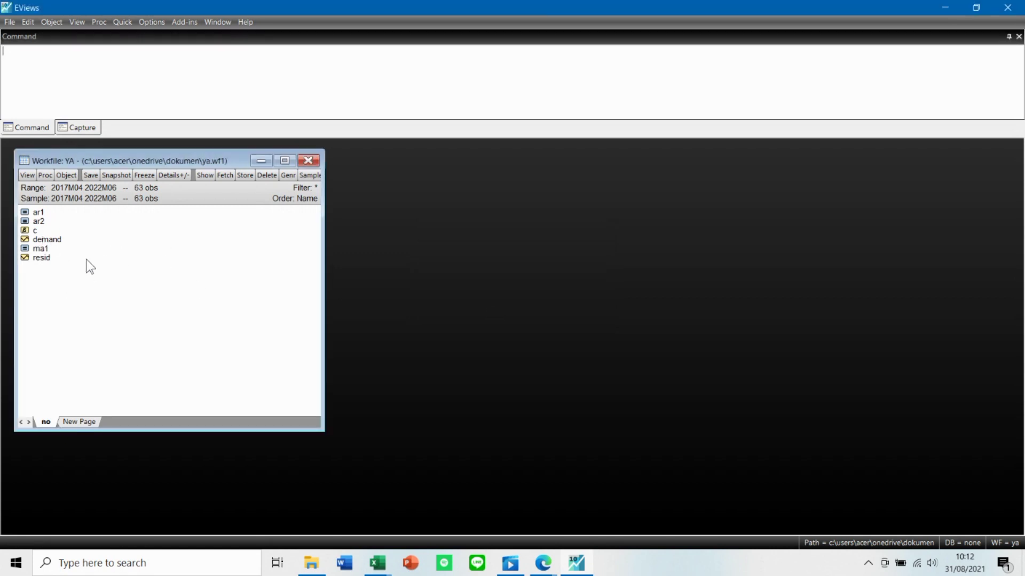
# Open the demand series in the YA workfile and switch it from the correlogram to the spreadsheet view.
pyautogui.doubleClick(52, 239)
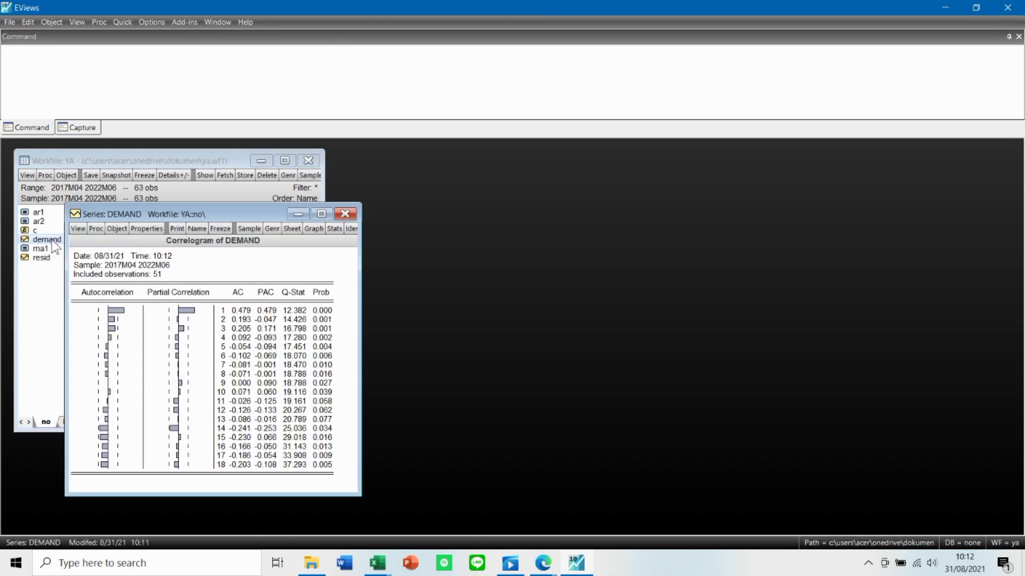
pyautogui.click(344, 215)
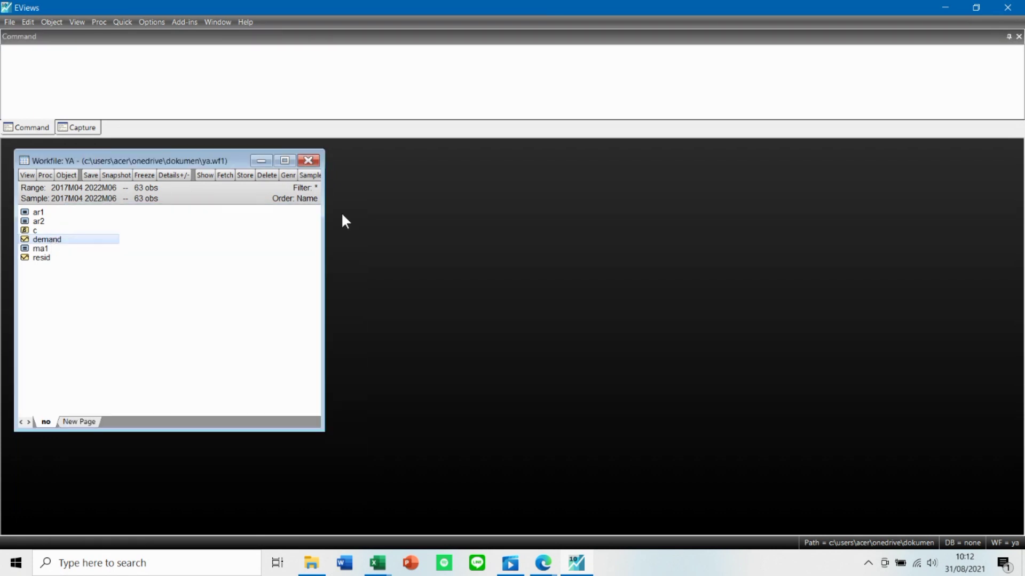
pyautogui.doubleClick(59, 241)
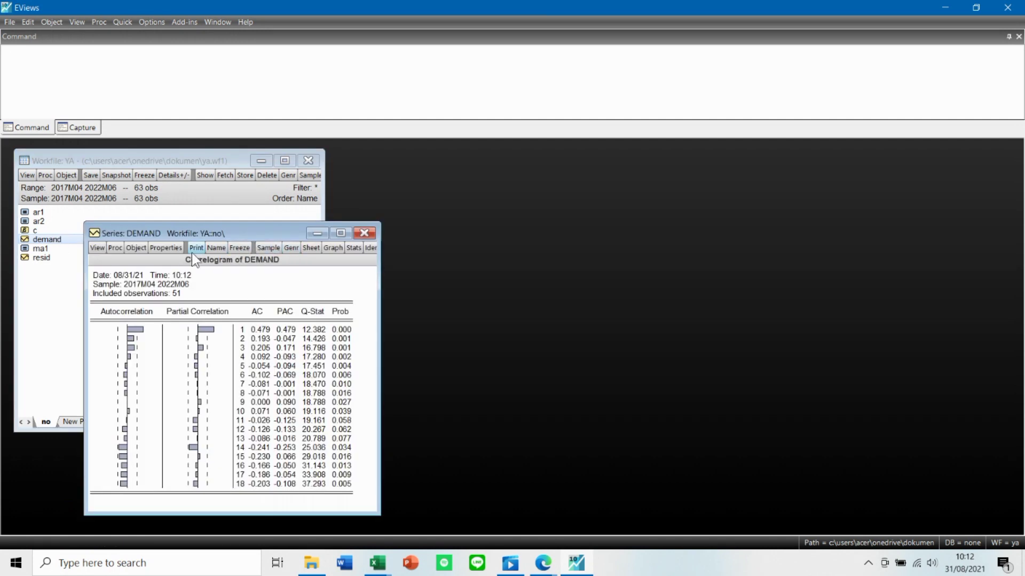
pyautogui.click(304, 248)
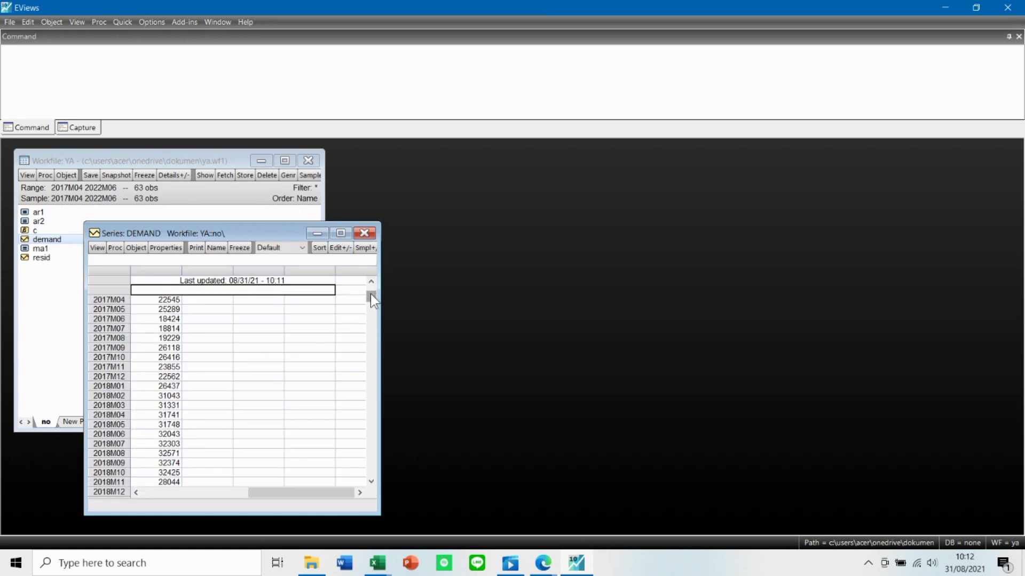
# Examine the end of the demand series through 2022M06, and close the series.
pyautogui.moveTo(370, 295); pyautogui.dragTo(357, 472)
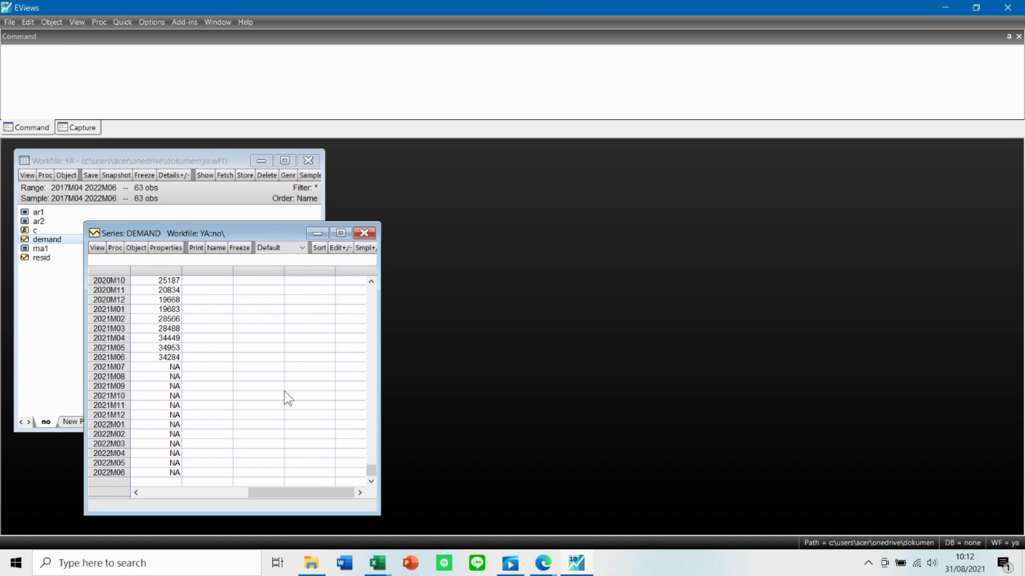
pyautogui.click(365, 234)
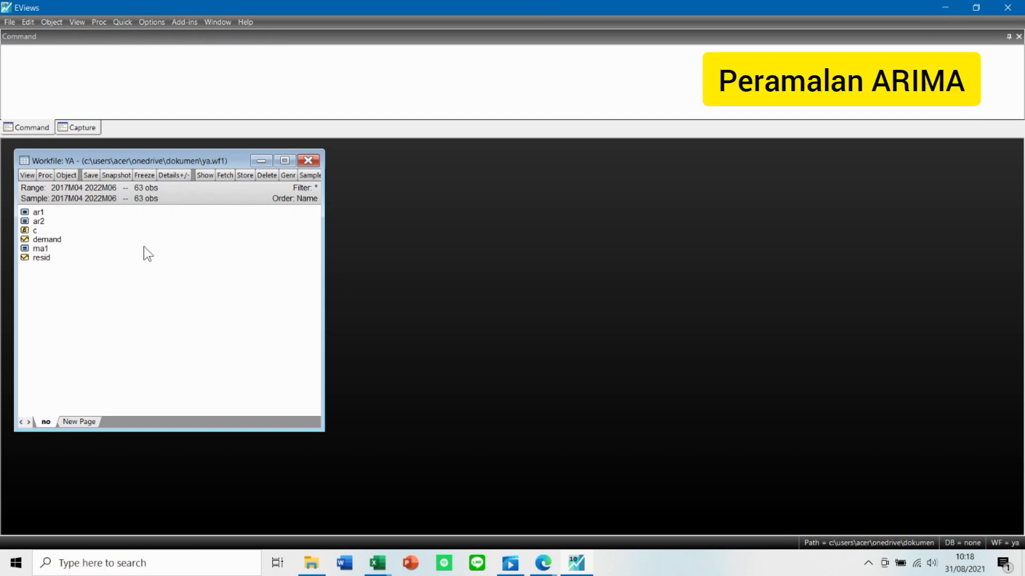
# Open the ar1 equation beside the object list and run its dynamic forecast for 2017m04 to 2022m06, naming the forecast series forecast.
pyautogui.doubleClick(75, 213)
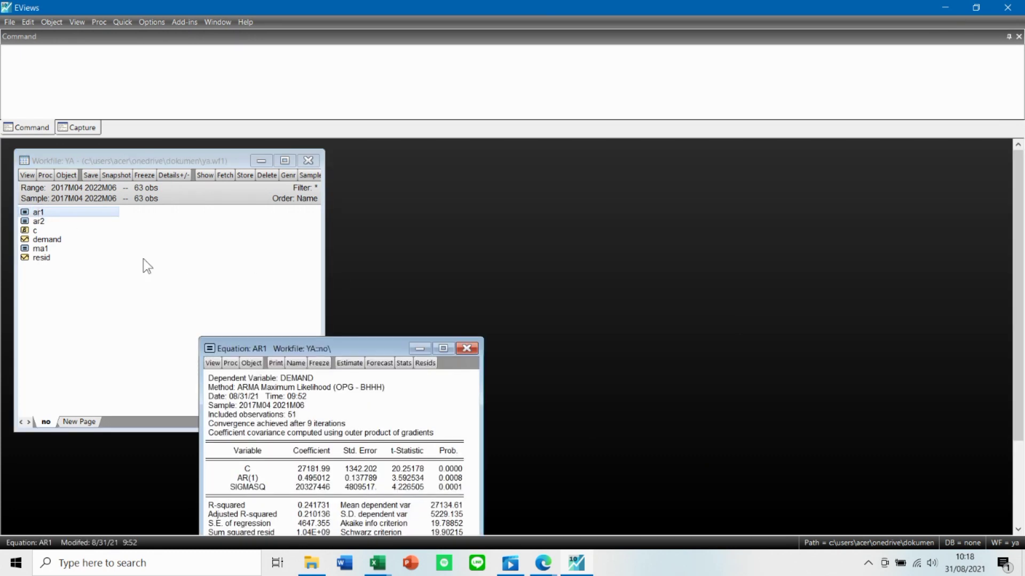
pyautogui.moveTo(296, 343); pyautogui.dragTo(432, 175)
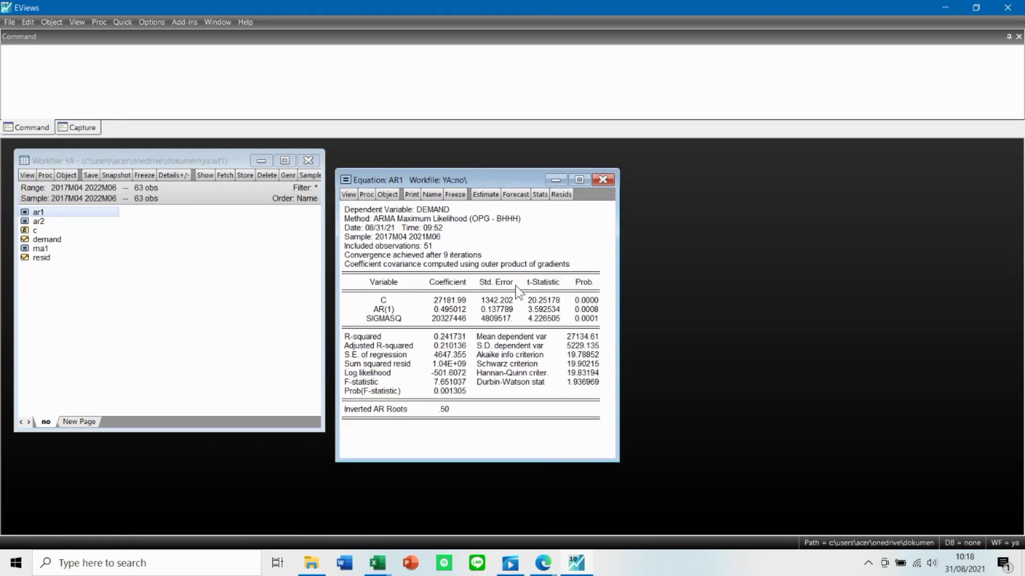
pyautogui.click(365, 195)
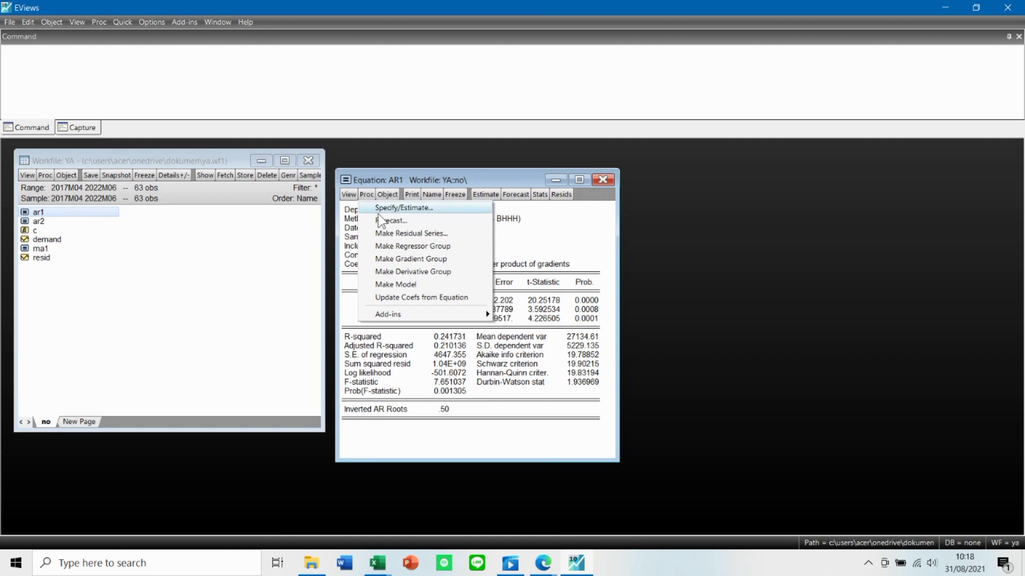
pyautogui.click(380, 219)
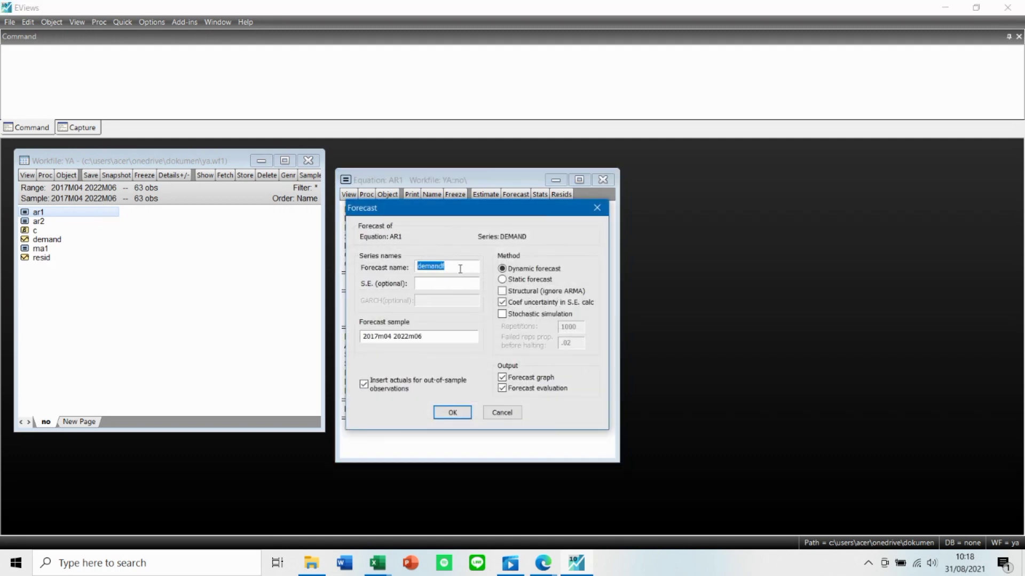
pyautogui.write('forecast')
pyautogui.click(447, 412)
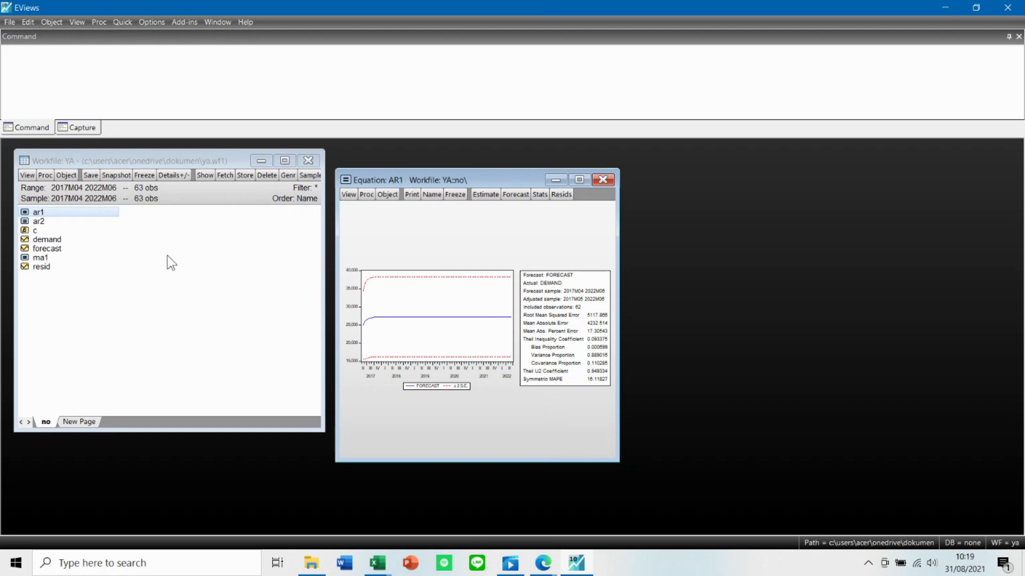
# Open the forecast and resid series and place them on either side of the AR1 forecast graph to examine their monthly values.
pyautogui.doubleClick(57, 248)
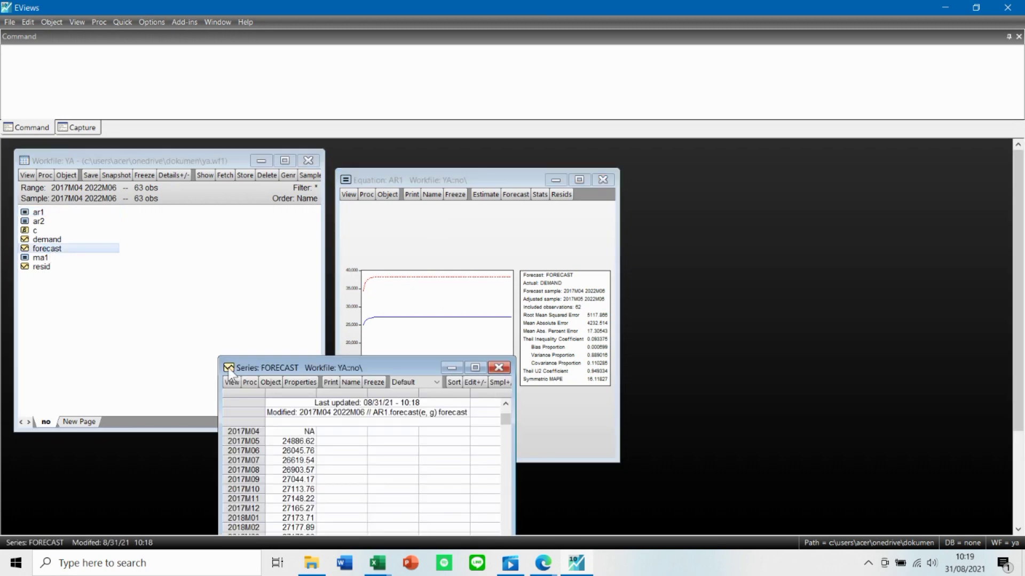
pyautogui.moveTo(314, 363); pyautogui.dragTo(722, 178)
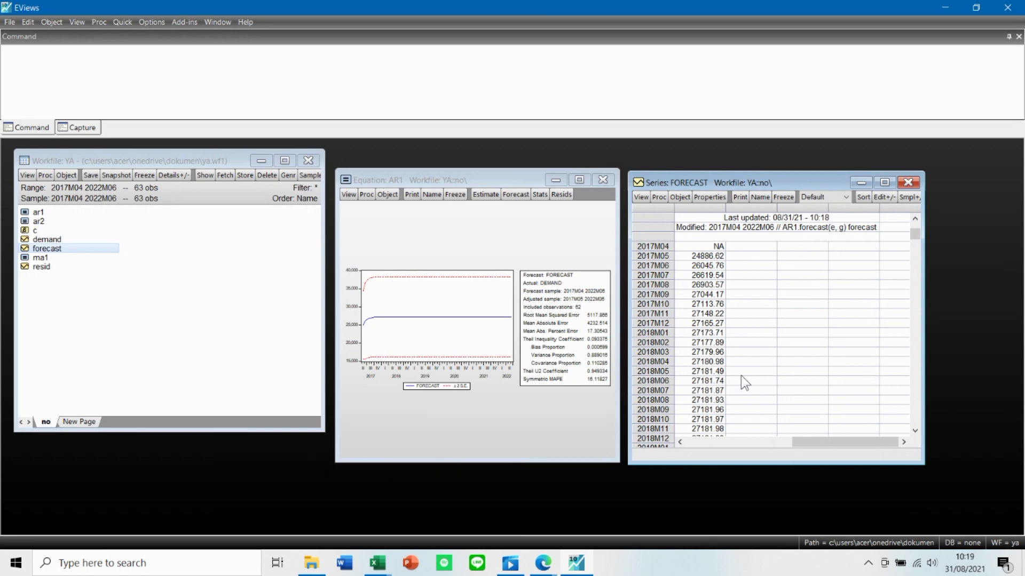
pyautogui.scroll(-2, 788, 380)
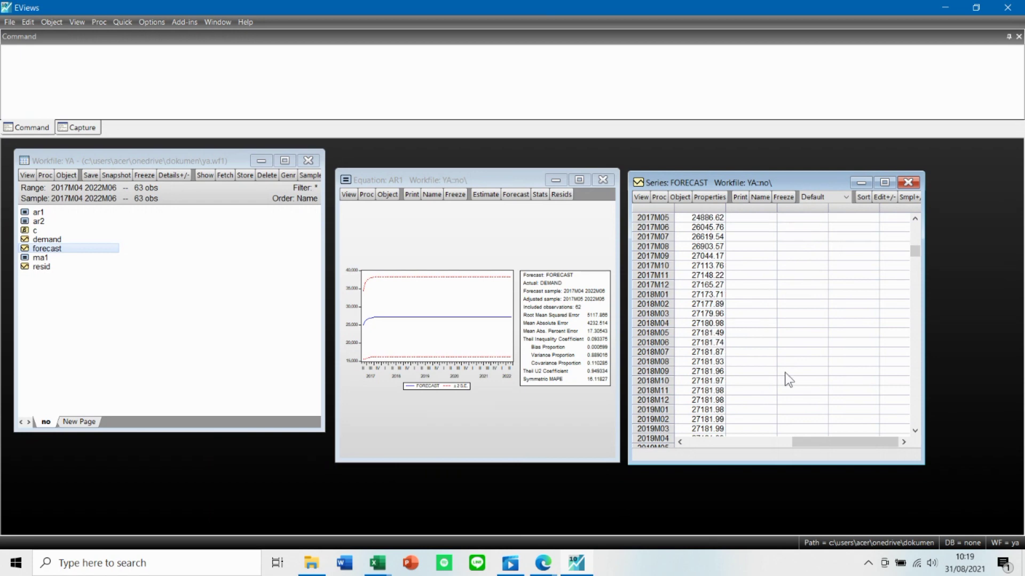
pyautogui.scroll(1, 788, 380)
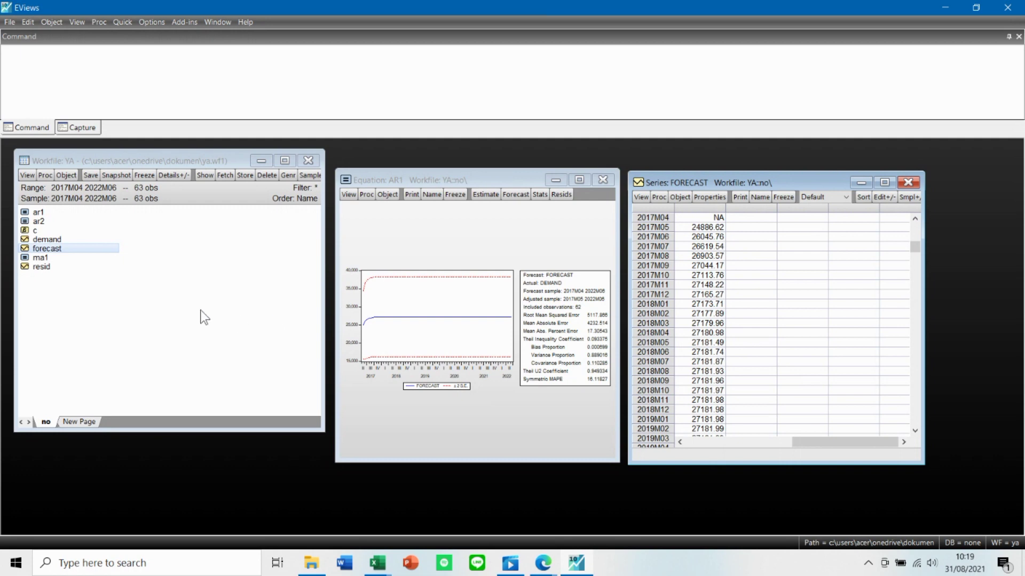
pyautogui.doubleClick(41, 267)
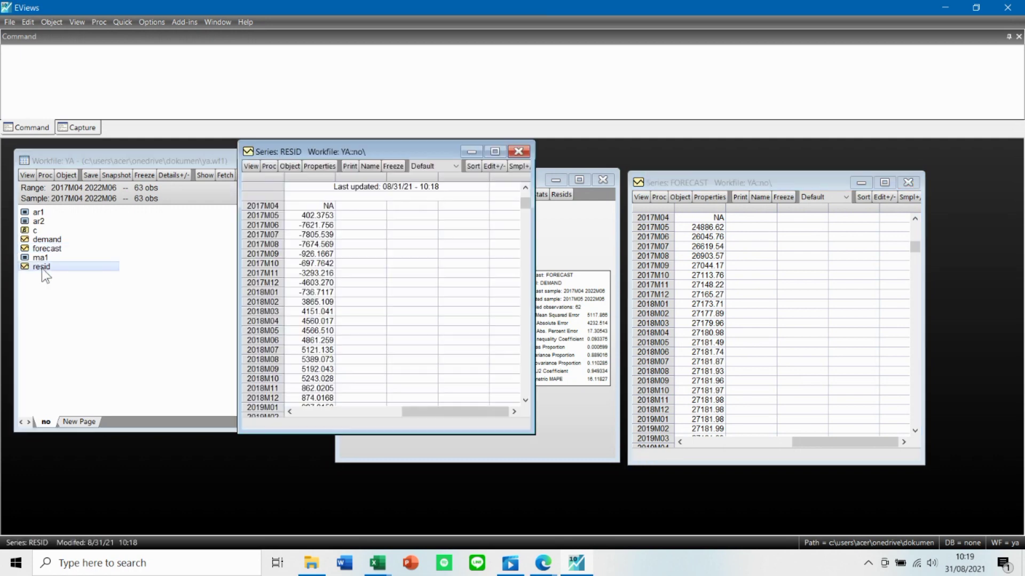
pyautogui.moveTo(381, 146); pyautogui.dragTo(184, 174)
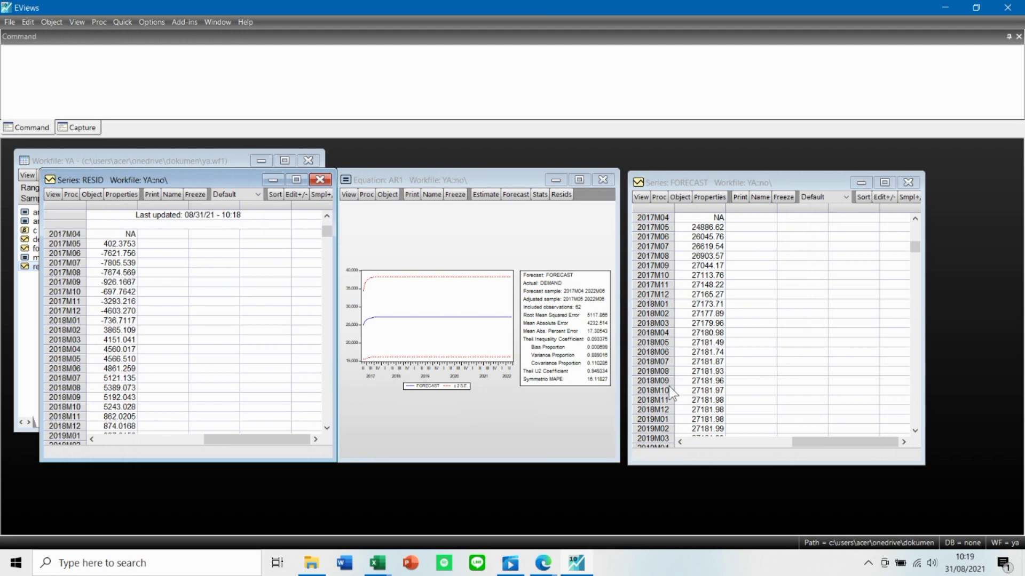
# Minimize the EViews window to return to the desktop.
pyautogui.click(545, 565)
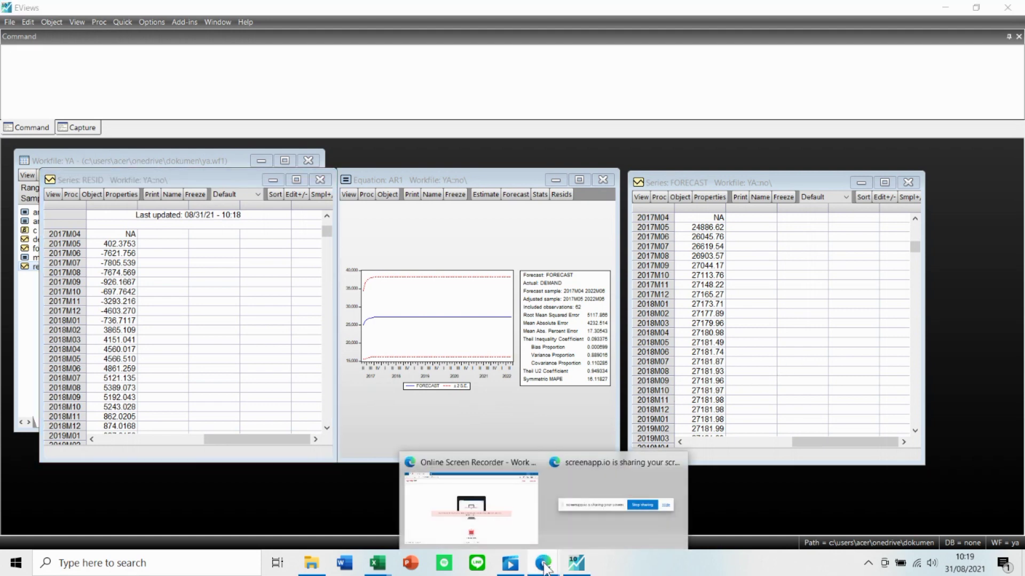
pyautogui.click(815, 258)
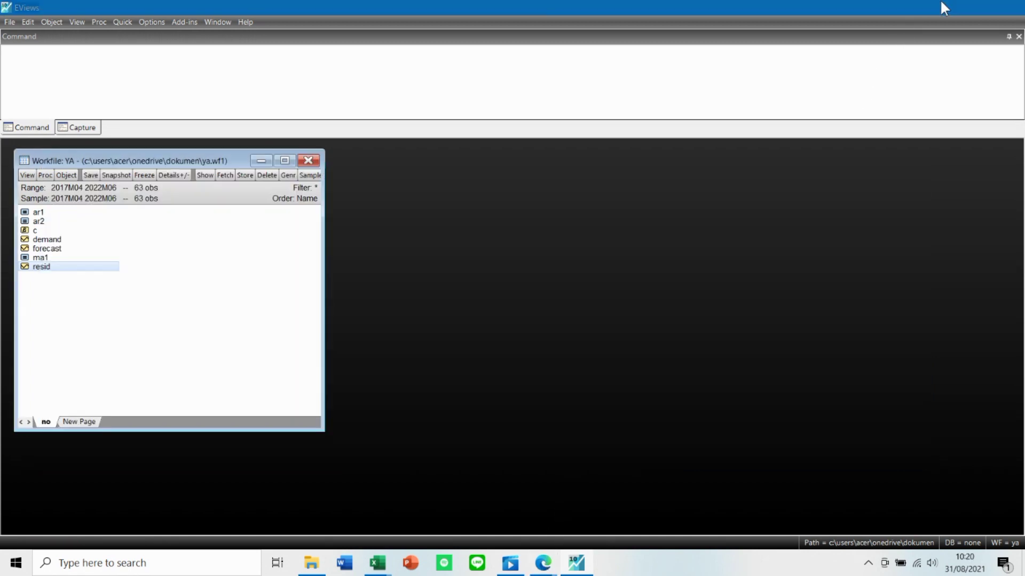
pyautogui.click(940, 2)
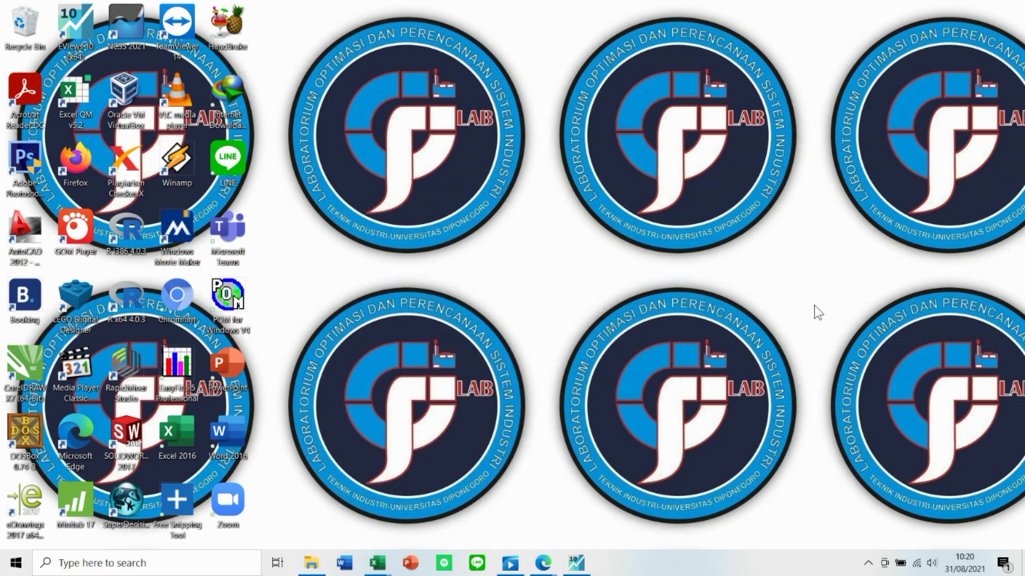